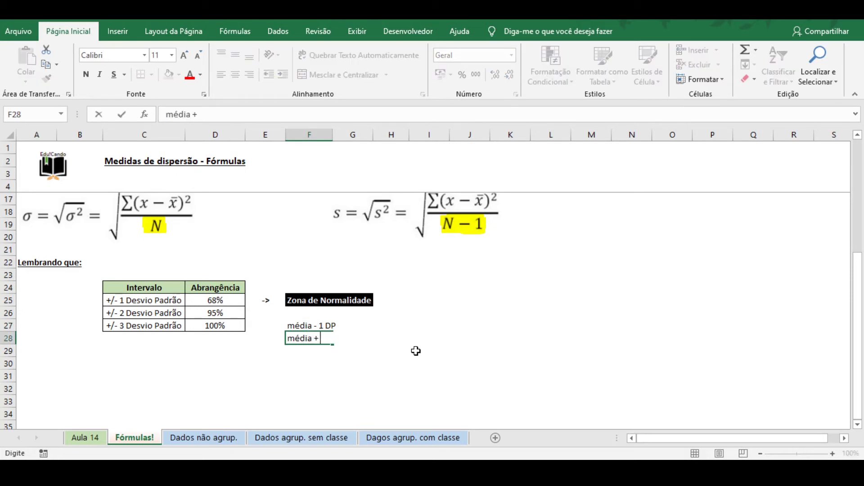
- Complete the "média + 1 DP" entry in cell F28 under Zona de Normalidade and select the 68% coverage cell
{"action": "key", "text": "Return"}
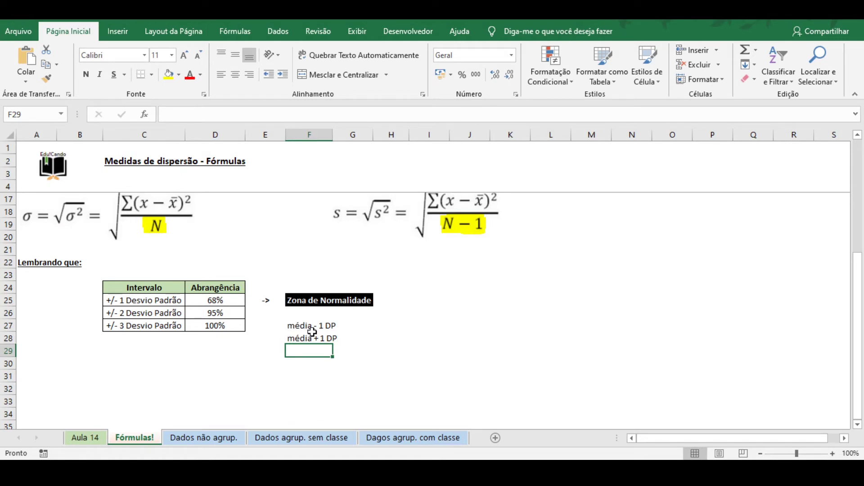
{"action": "left_click", "coordinate": [218, 302]}
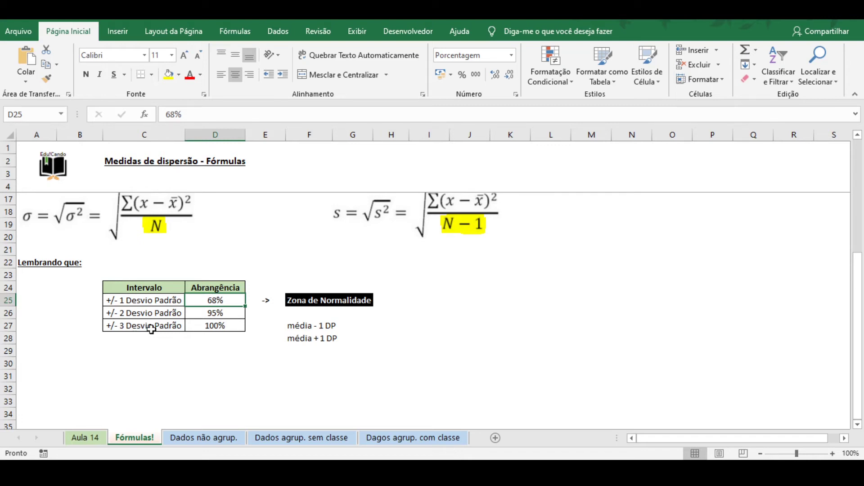
- Switch to the Dados não agrup. sheet and review the sales per seller in the table at B8:L9
{"action": "scroll", "coordinate": [139, 332], "scroll_direction": "up", "scroll_amount": 4}
{"action": "left_click", "coordinate": [211, 436]}
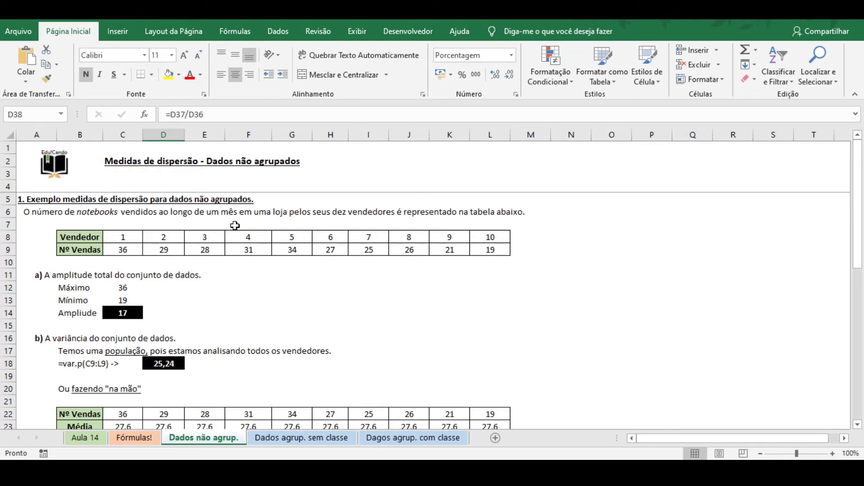
{"action": "left_click_drag", "start_coordinate": [78, 237], "coordinate": [503, 247]}
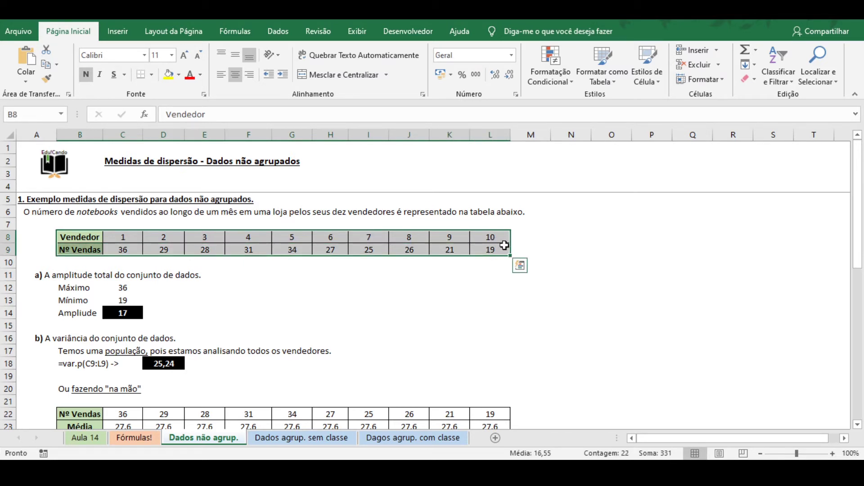
{"action": "left_click", "coordinate": [125, 238]}
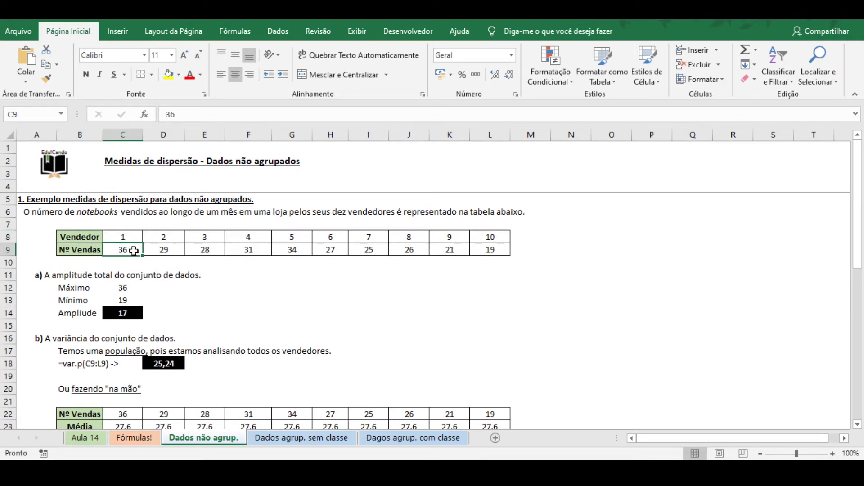
{"action": "left_click", "coordinate": [166, 237]}
{"action": "left_click", "coordinate": [161, 247]}
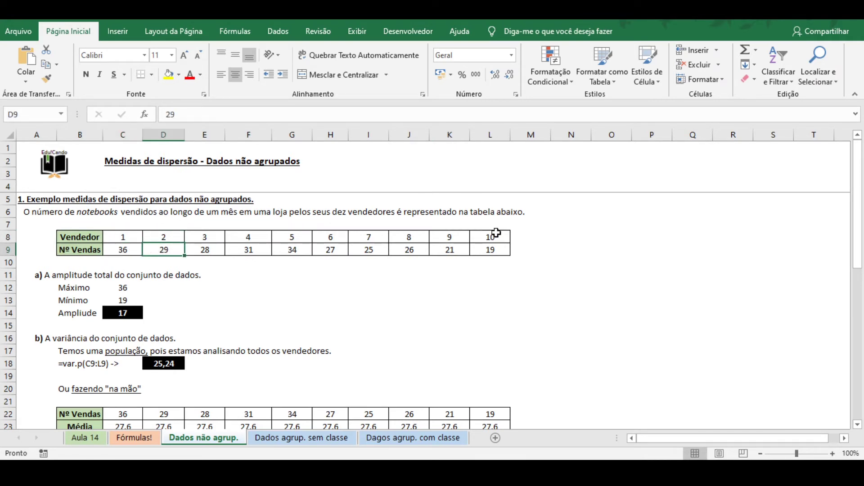
{"action": "left_click", "coordinate": [493, 233]}
{"action": "left_click", "coordinate": [498, 255]}
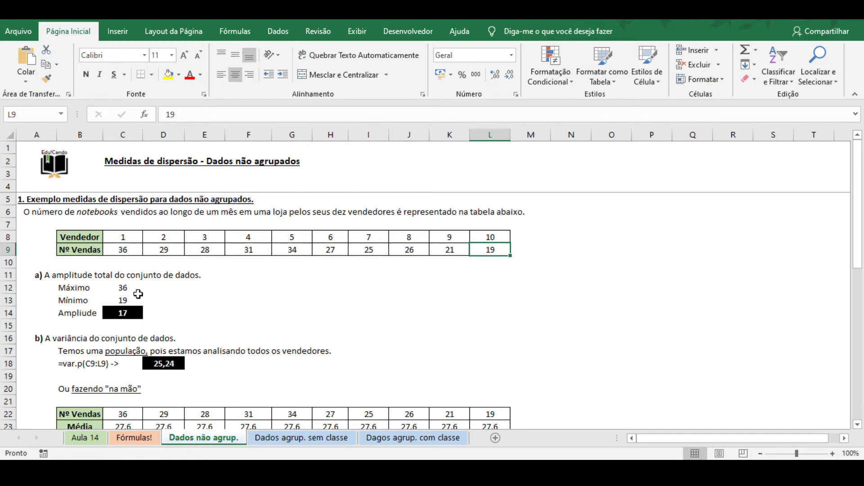
- Inspect the maximum, minimum and amplitude formulas in cells C12 to C14 without changing them
{"action": "double_click", "coordinate": [121, 288]}
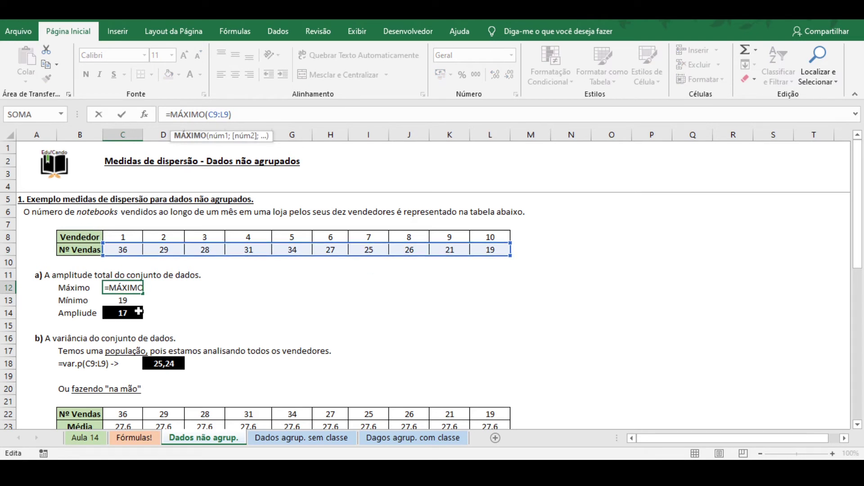
{"action": "key", "text": "Return"}
{"action": "left_click", "coordinate": [212, 115]}
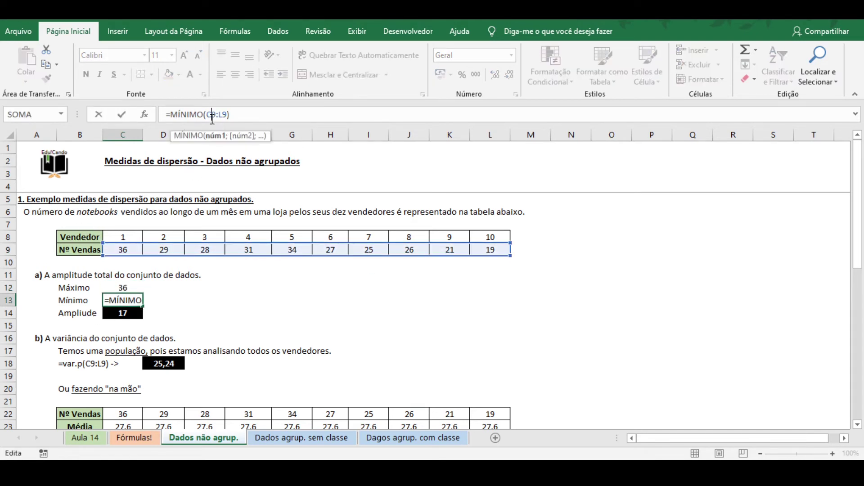
{"action": "key", "text": "ctrl+Return"}
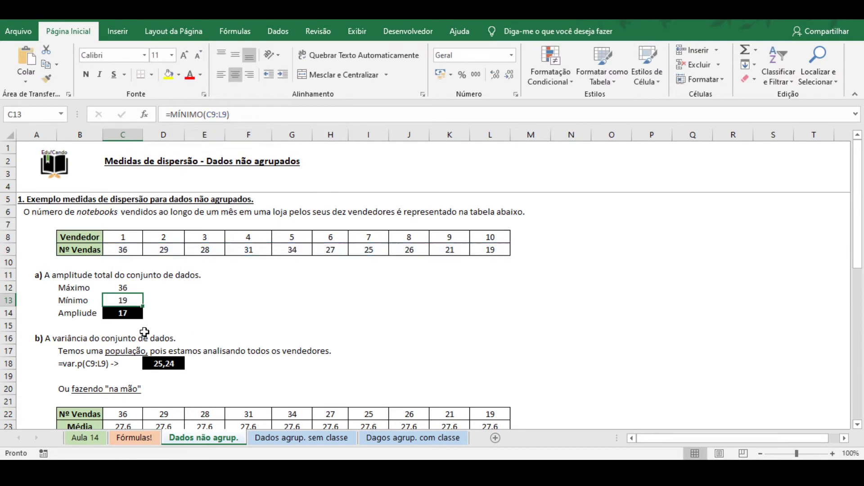
{"action": "key", "text": "Down"}
{"action": "key", "text": "F2"}
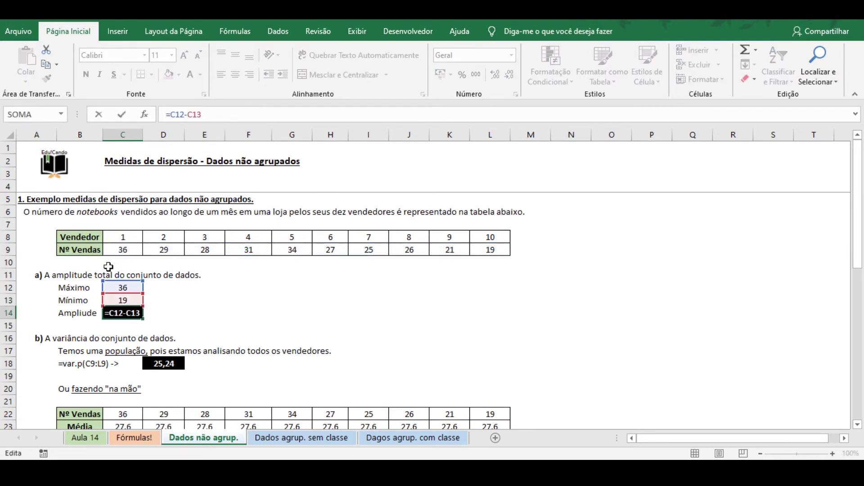
{"action": "key", "text": "ctrl+Return"}
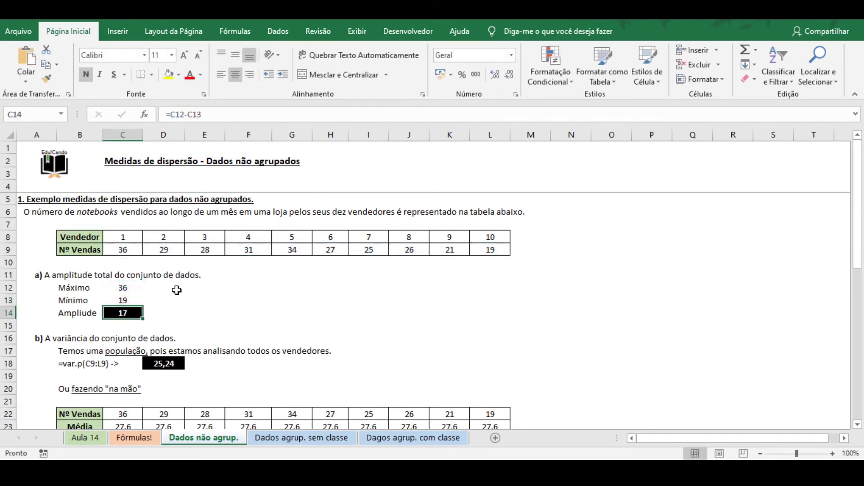
{"action": "left_click", "coordinate": [166, 298]}
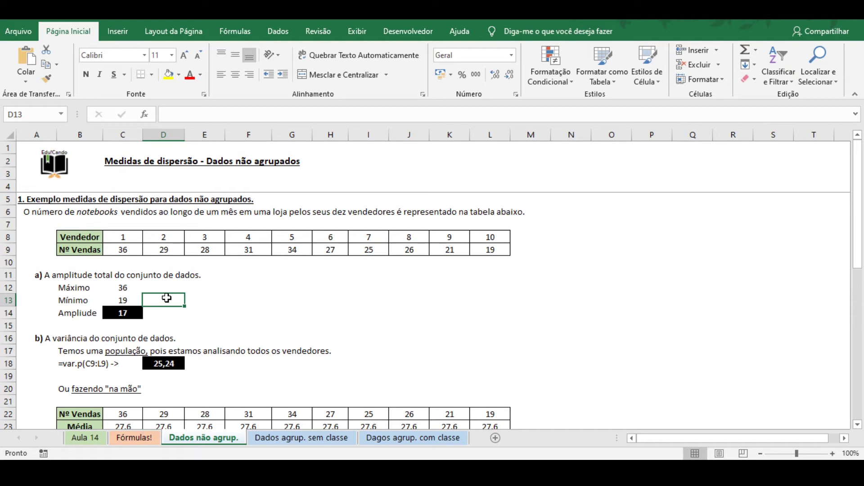
{"action": "scroll", "coordinate": [167, 298], "scroll_direction": "down", "scroll_amount": 1}
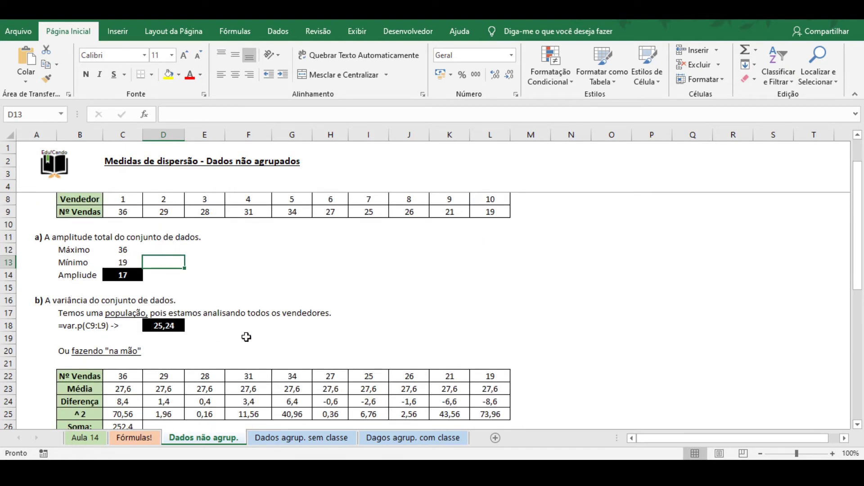
{"action": "left_click", "coordinate": [258, 325]}
{"action": "type", "text": "=var"}
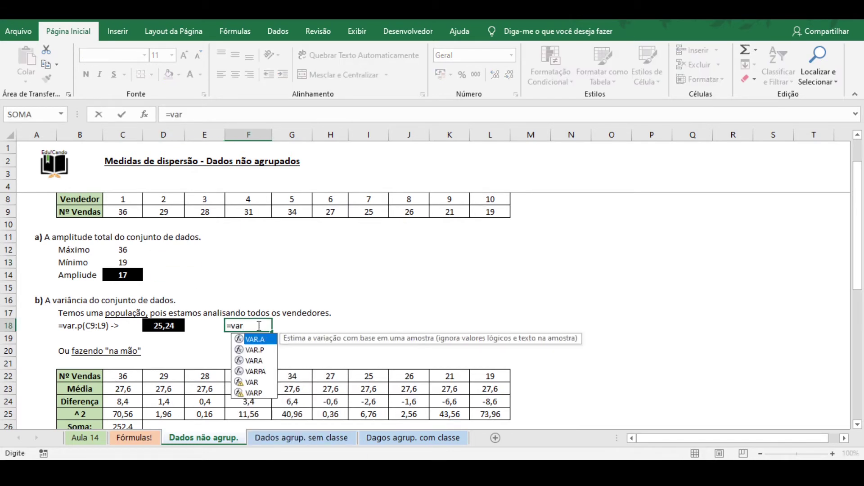
{"action": "type", "text": ".a"}
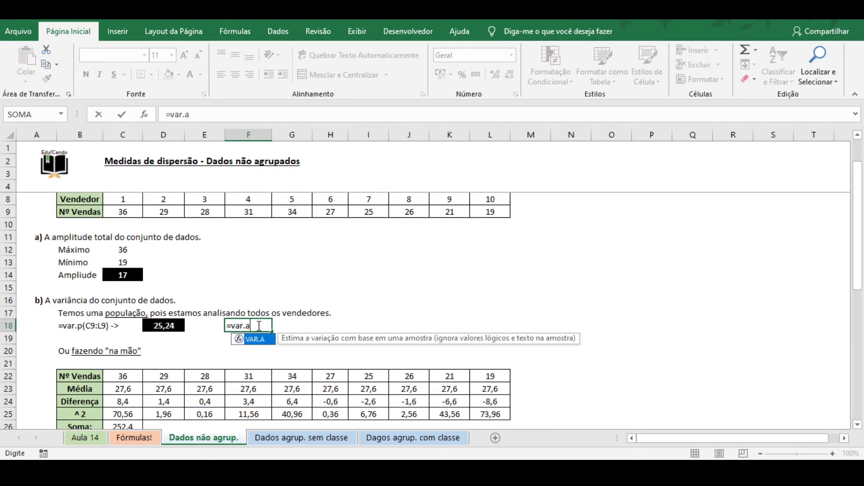
{"action": "key", "text": "BackSpace"}
{"action": "type", "text": "p"}
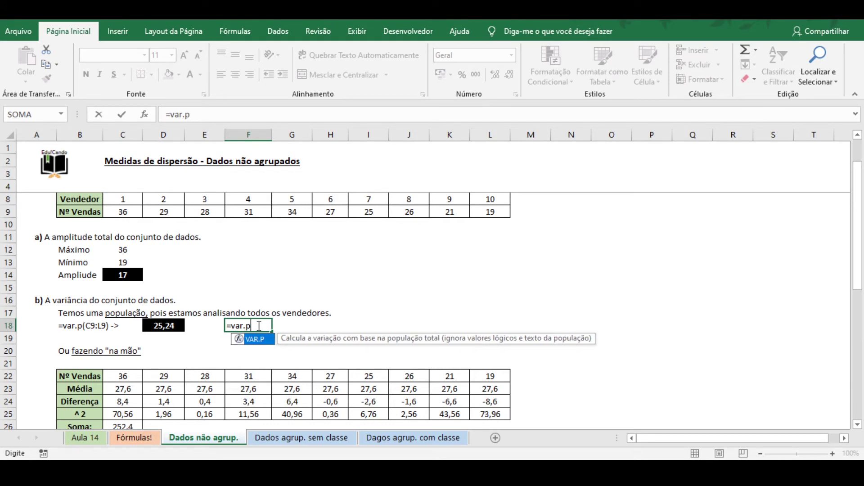
{"action": "key", "text": "Escape"}
{"action": "key", "text": "Escape"}
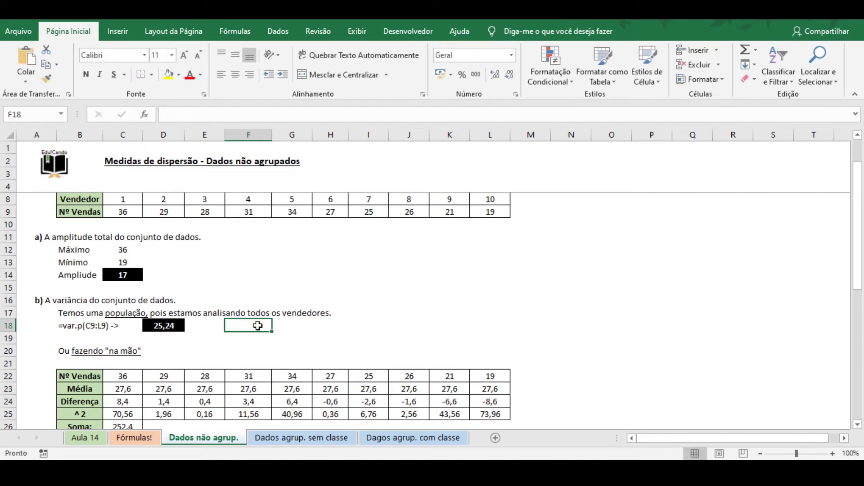
- Inspect the population variance formula in cell D18 and the sales range it references
{"action": "left_click", "coordinate": [154, 326]}
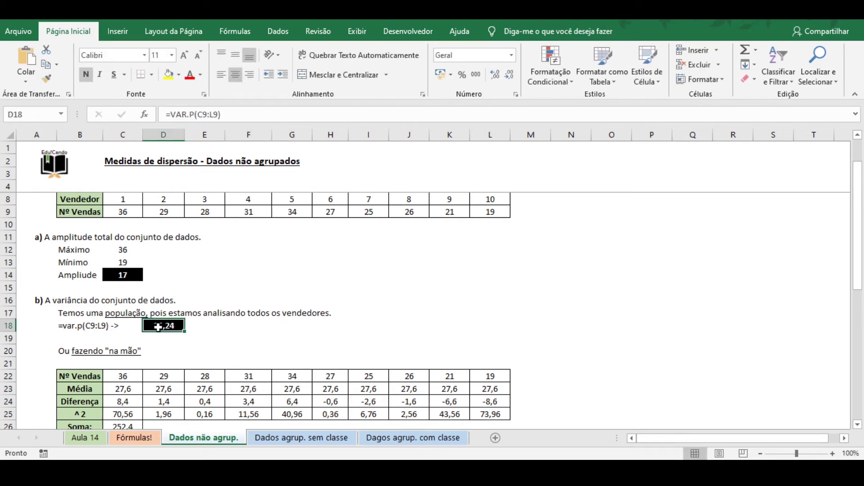
{"action": "left_click", "coordinate": [207, 114]}
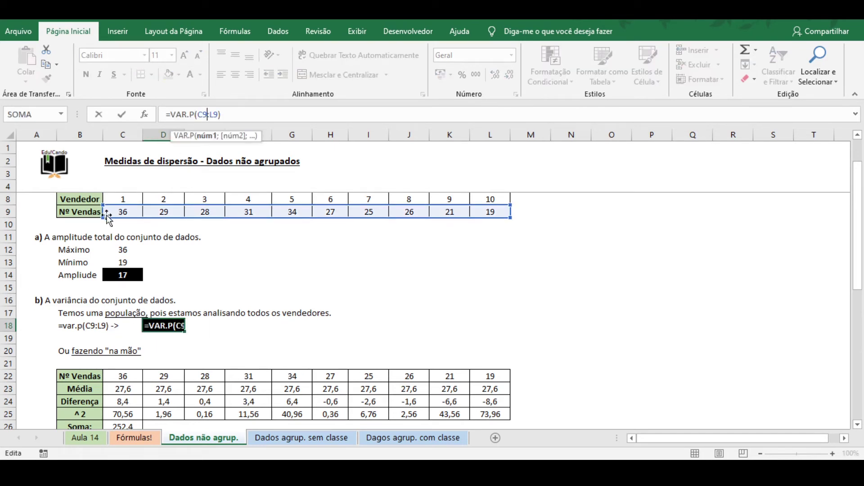
{"action": "left_click", "coordinate": [192, 332]}
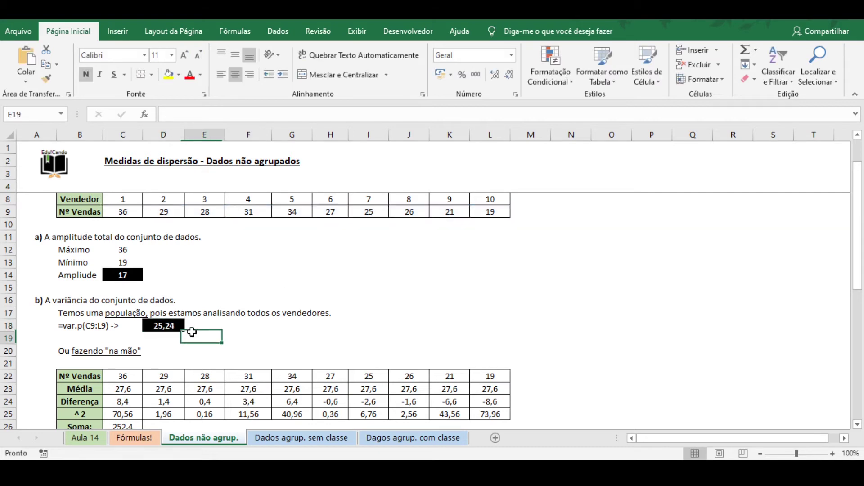
{"action": "left_click", "coordinate": [215, 335]}
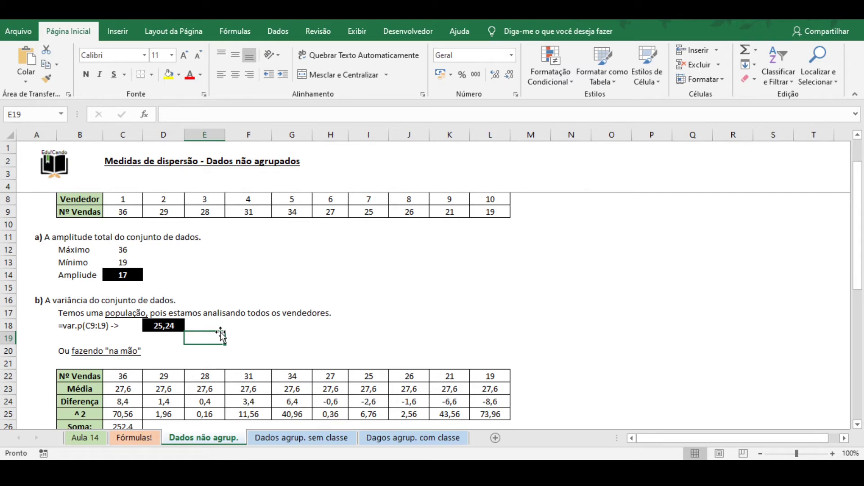
- Look up the population variance formula on the Fórmulas! sheet and return to the manual calculation on Dados não agrup
{"action": "scroll", "coordinate": [295, 231], "scroll_direction": "down", "scroll_amount": 2}
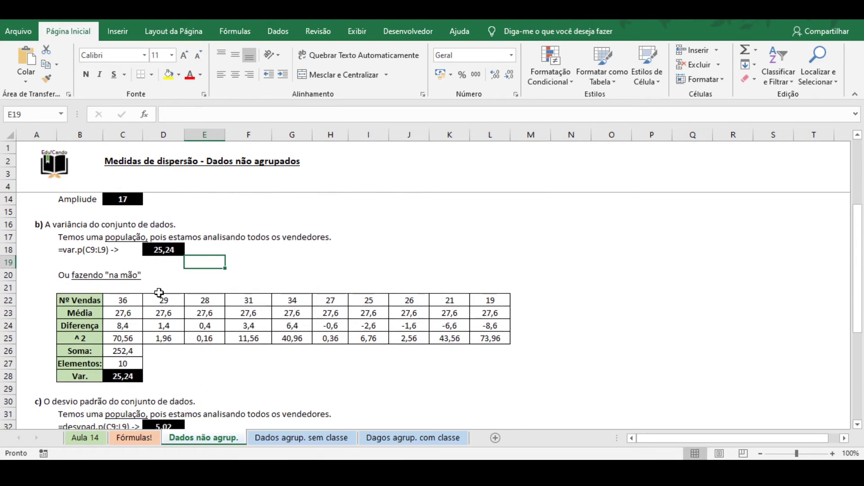
{"action": "left_click", "coordinate": [71, 250]}
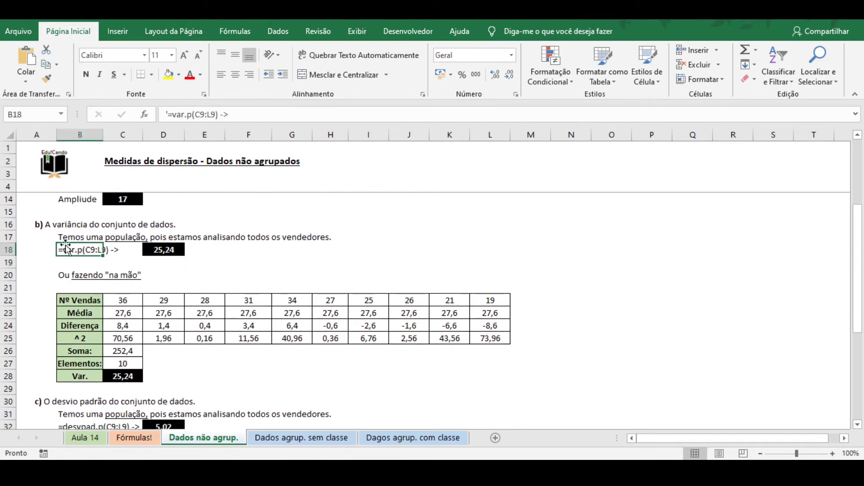
{"action": "left_click", "coordinate": [134, 437]}
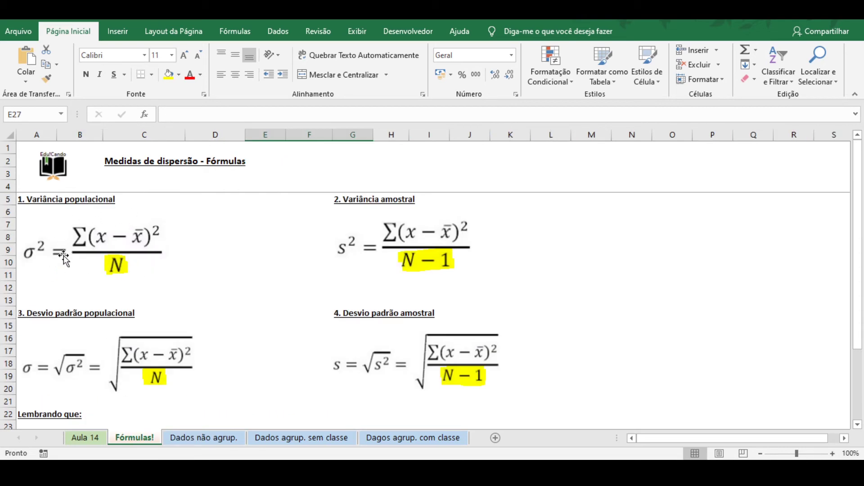
{"action": "left_click", "coordinate": [223, 440]}
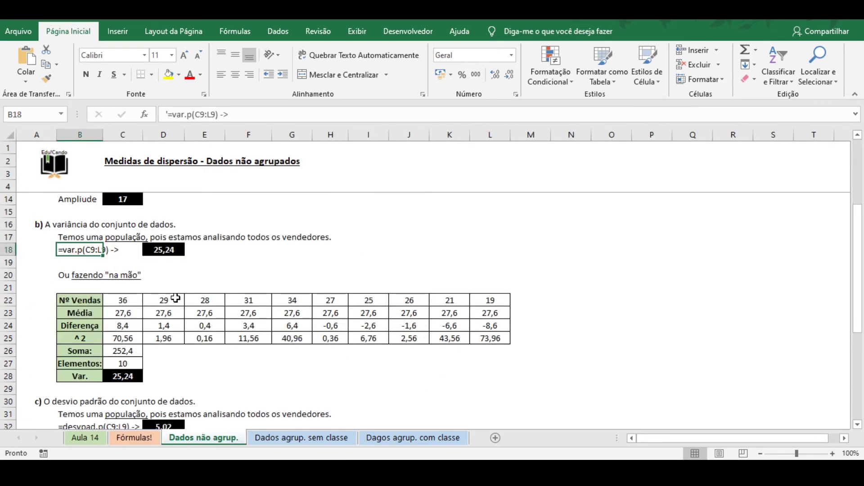
- Review the Nº Vendas row of the manual variance table and the mean formulas in the Média row
{"action": "left_click_drag", "start_coordinate": [110, 301], "coordinate": [491, 299]}
{"action": "key", "text": "Down"}
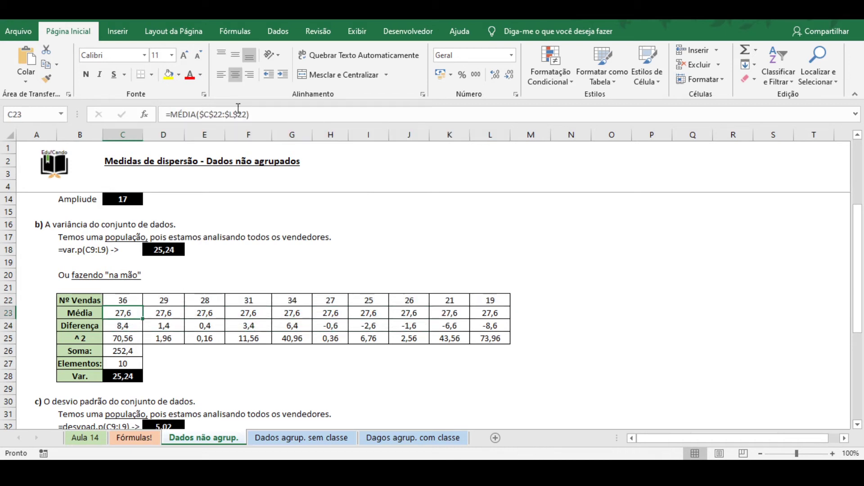
{"action": "key", "text": "Right"}
{"action": "key", "text": "Right"}
{"action": "key", "text": "Right"}
{"action": "key", "text": "Right"}
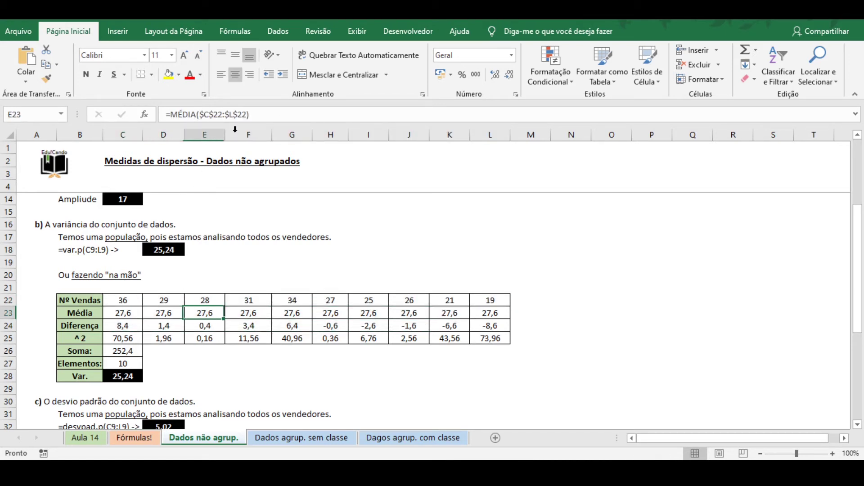
- Inspect the Diferença formula in C24 and compare it with the population variance formula on the Fórmulas! sheet
{"action": "double_click", "coordinate": [135, 324]}
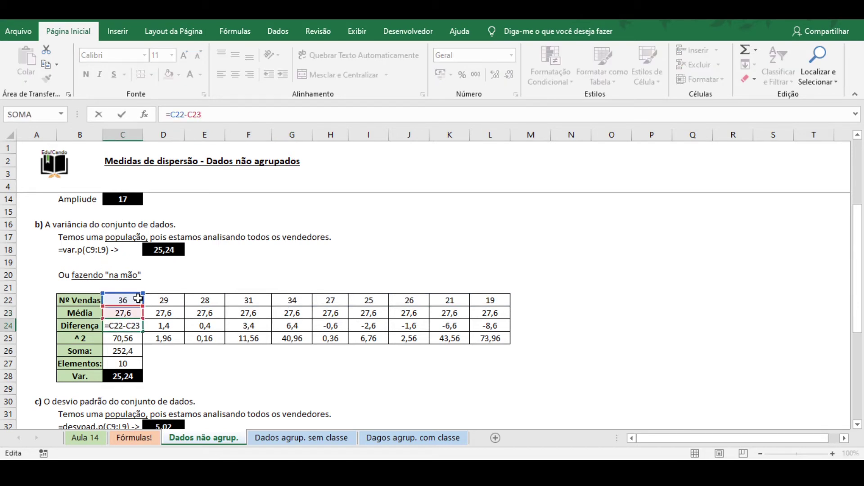
{"action": "key", "text": "Tab"}
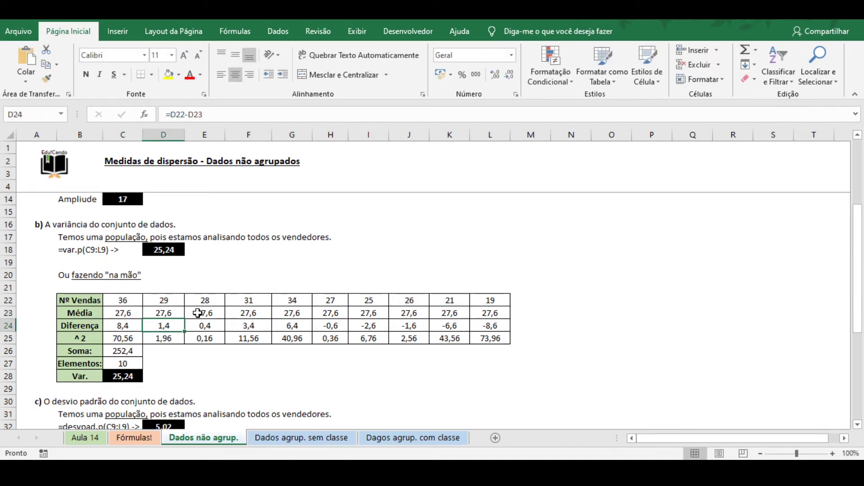
{"action": "left_click", "coordinate": [133, 338]}
{"action": "left_click", "coordinate": [122, 326]}
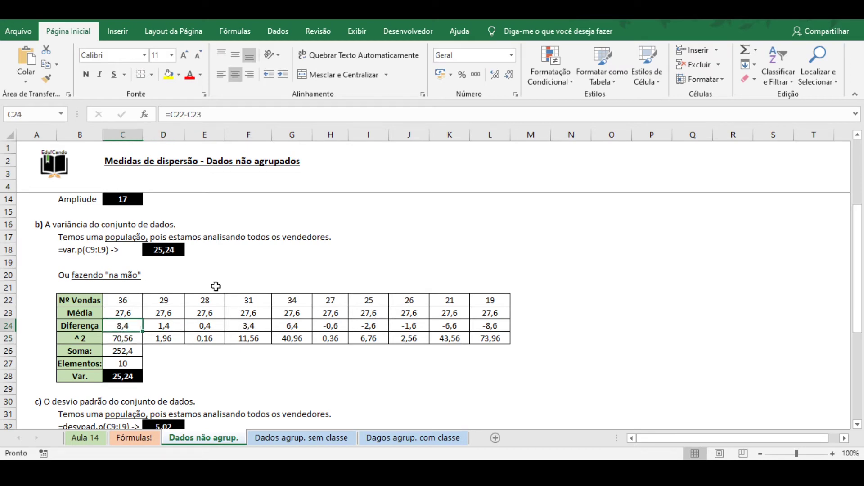
{"action": "left_click", "coordinate": [135, 438]}
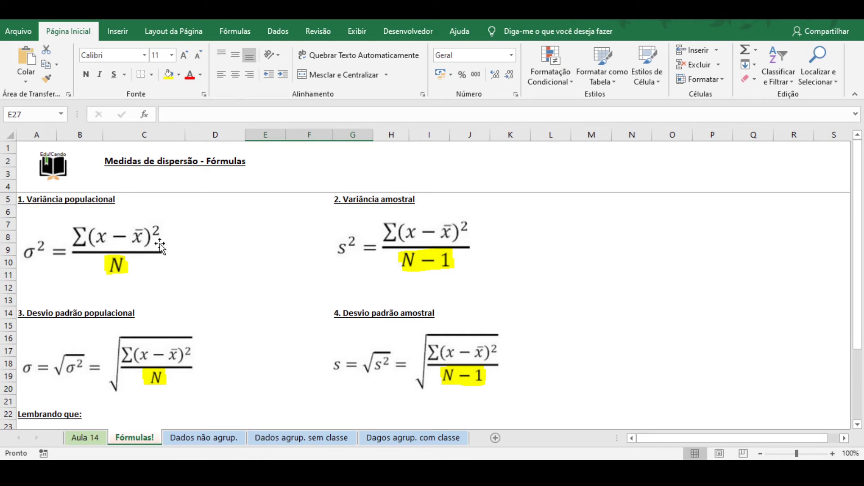
{"action": "left_click", "coordinate": [204, 436]}
{"action": "left_click", "coordinate": [169, 118]}
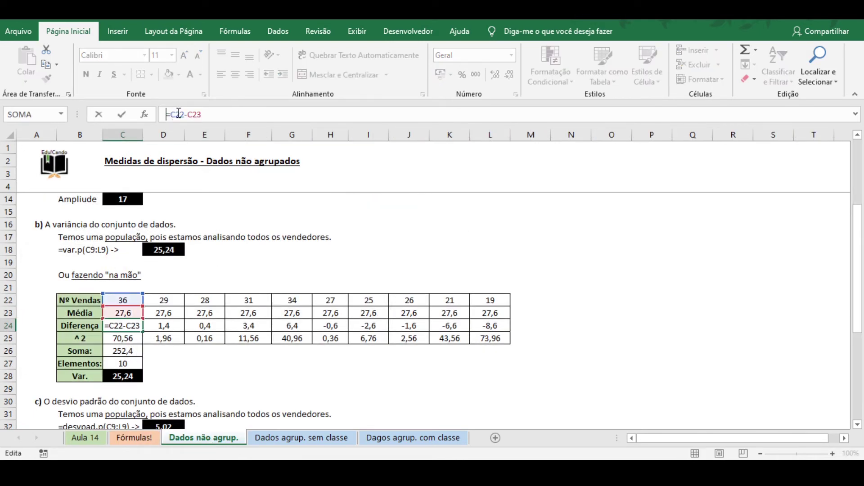
{"action": "key", "text": "Escape"}
- Inspect the squared-difference formula in C25 and the sum formula in C26 of the manual variance table
{"action": "left_click", "coordinate": [140, 339]}
{"action": "double_click", "coordinate": [135, 339]}
{"action": "key", "text": "Return"}
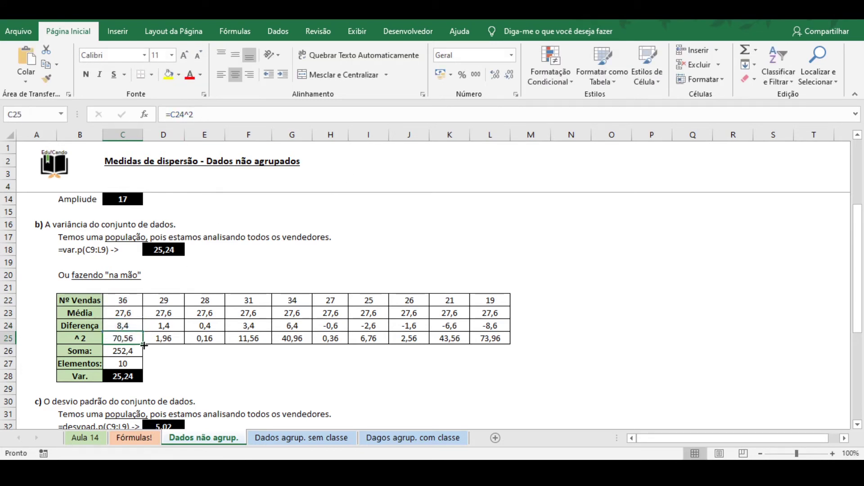
{"action": "left_click", "coordinate": [228, 120]}
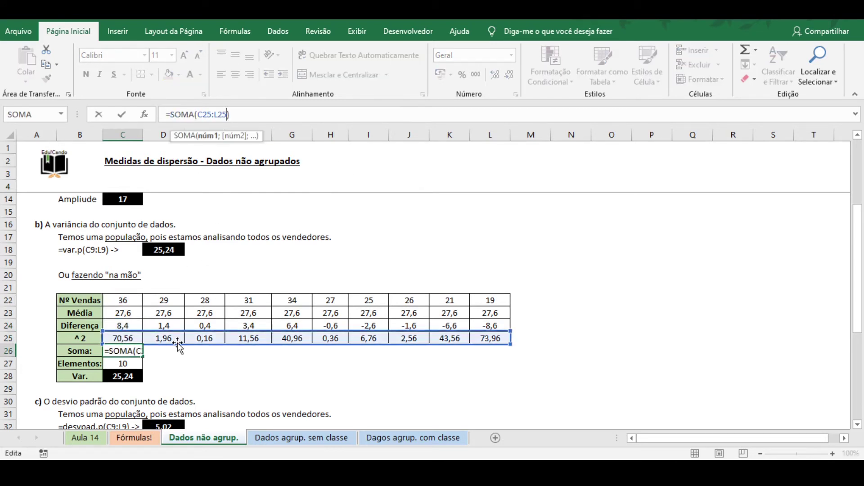
{"action": "key", "text": "Escape"}
- Check the population variance formula on the Fórmulas! sheet against the Elementos cell C27 on Dados não agrup
{"action": "left_click", "coordinate": [135, 437]}
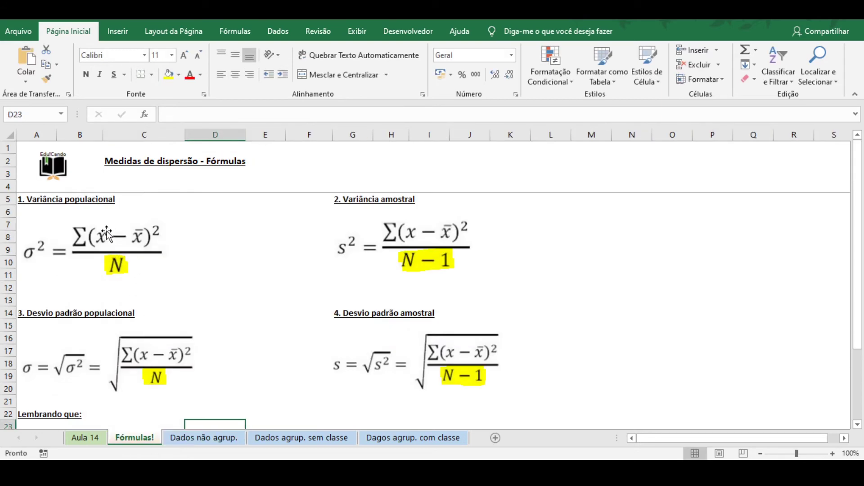
{"action": "left_click", "coordinate": [234, 438]}
{"action": "left_click", "coordinate": [135, 363]}
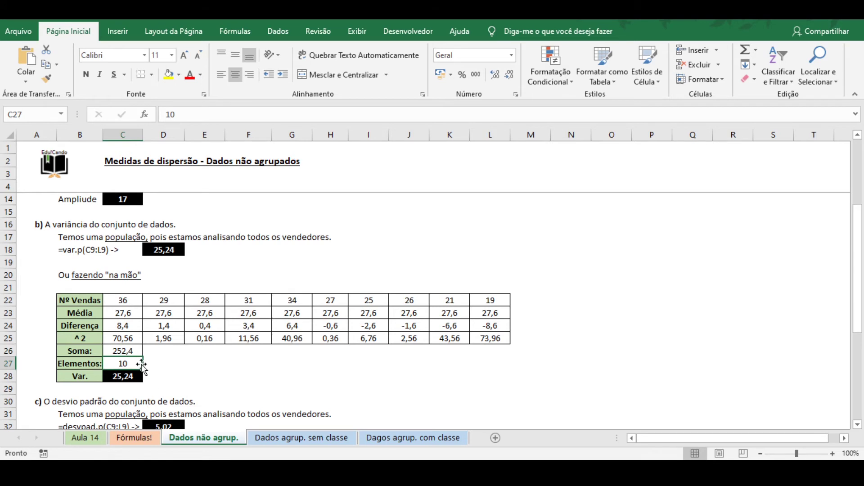
- Inspect the Var. formula in C28 and compare it with the VAR.P cell D18 and the Fórmulas! sheet
{"action": "left_click", "coordinate": [130, 379]}
{"action": "double_click", "coordinate": [130, 378]}
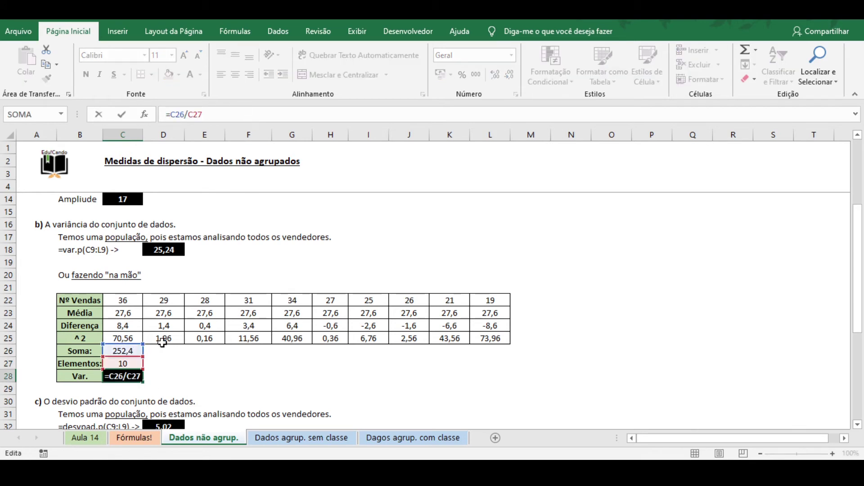
{"action": "key", "text": "ctrl+Return"}
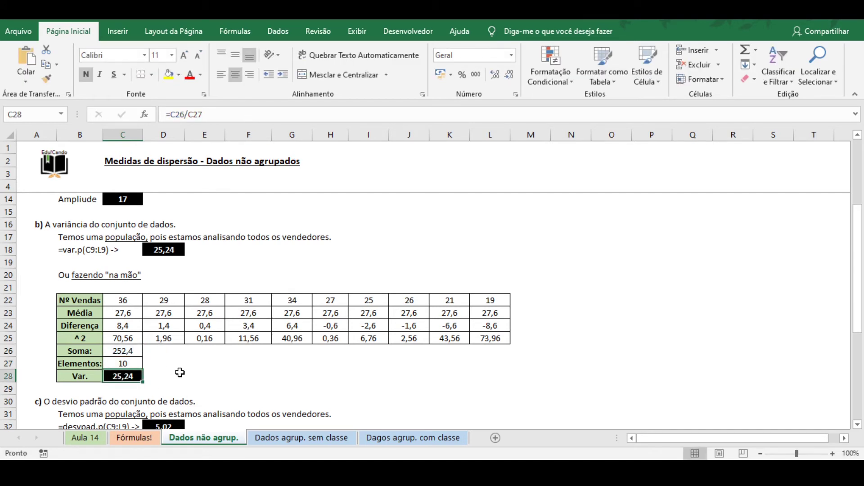
{"action": "left_click", "coordinate": [180, 250]}
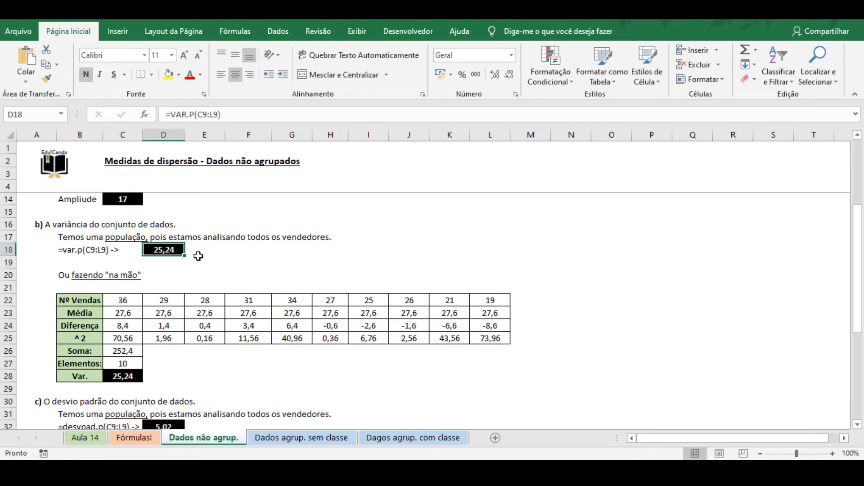
{"action": "left_click", "coordinate": [135, 438]}
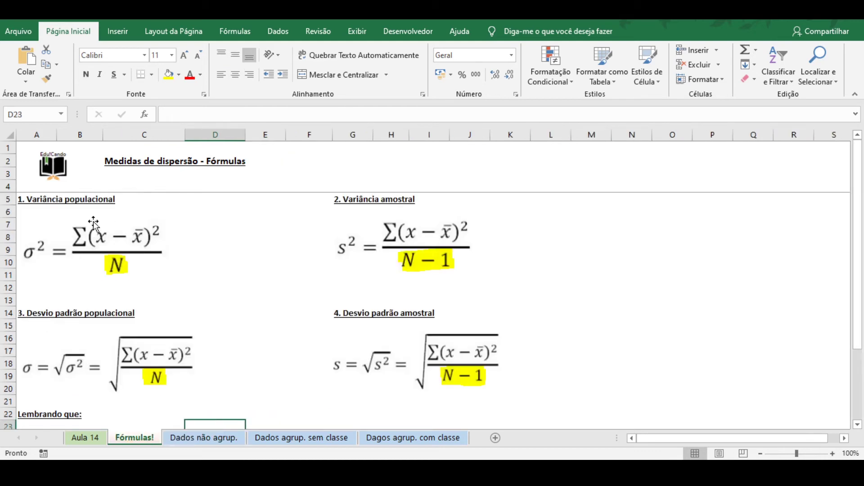
{"action": "left_click", "coordinate": [195, 438]}
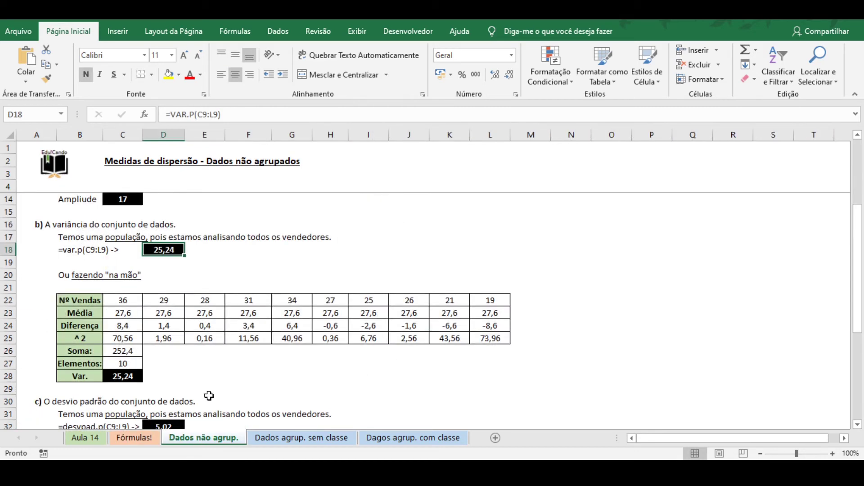
- Preview the DESVPAD.A and DESVPAD.P function descriptions in empty cell F32 and discard the entry
{"action": "scroll", "coordinate": [233, 293], "scroll_direction": "down", "scroll_amount": 3}
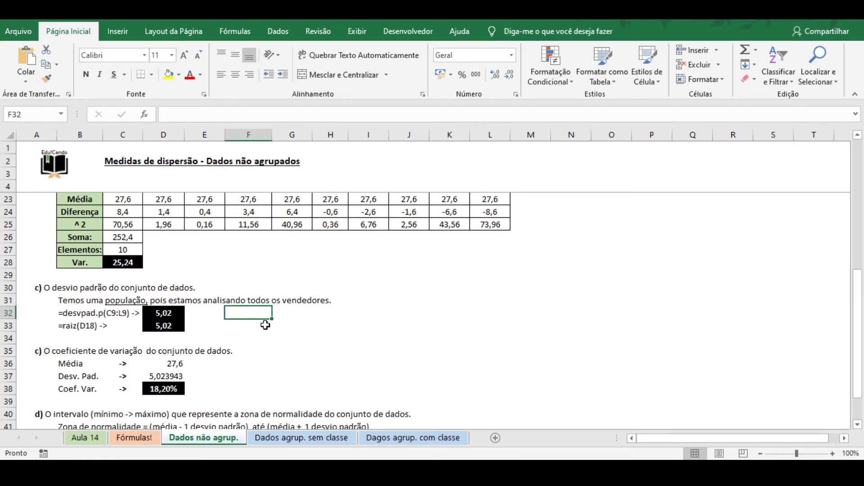
{"action": "type", "text": "=desvpad"}
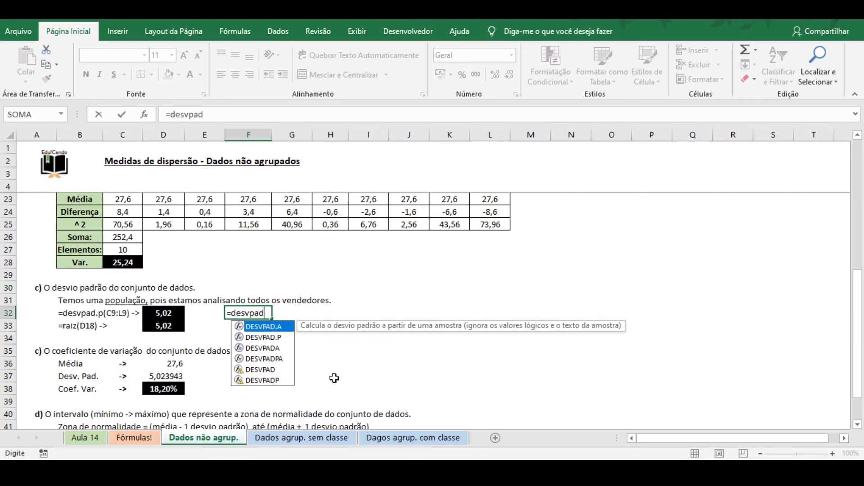
{"action": "type", "text": ".a"}
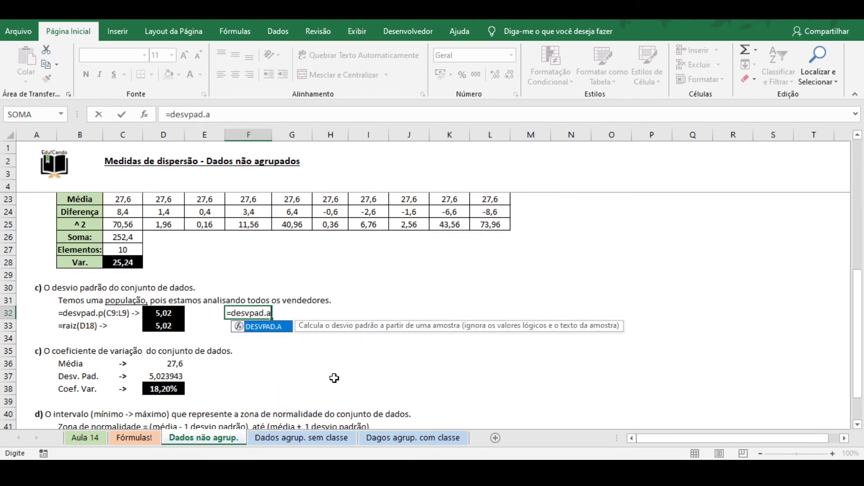
{"action": "key", "text": "BackSpace"}
{"action": "type", "text": "p"}
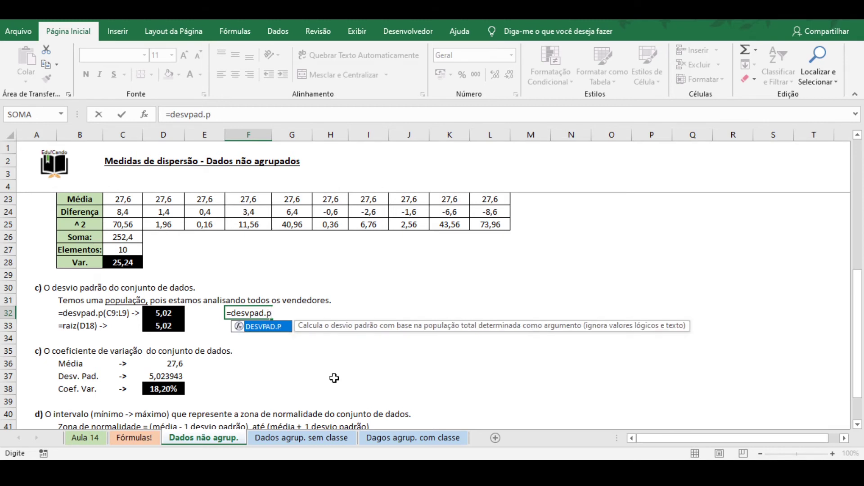
{"action": "key", "text": "Escape"}
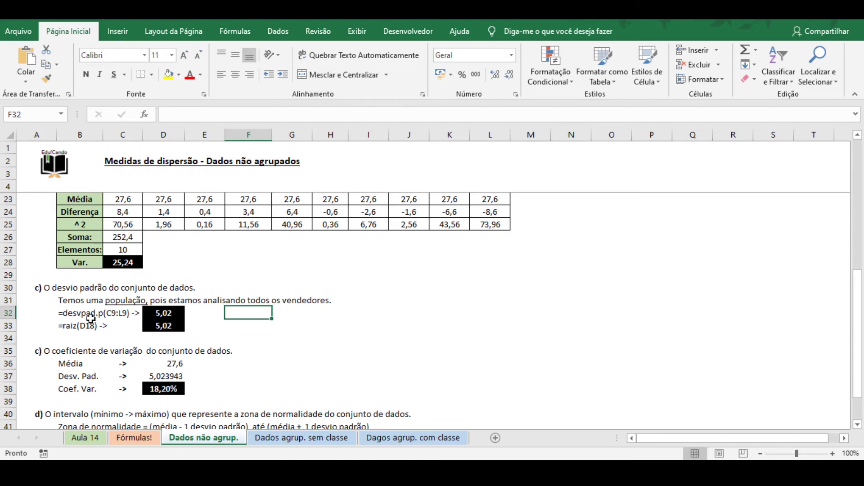
- Inspect the population standard deviation formula in D32 and the sales range it references
{"action": "left_click", "coordinate": [161, 312]}
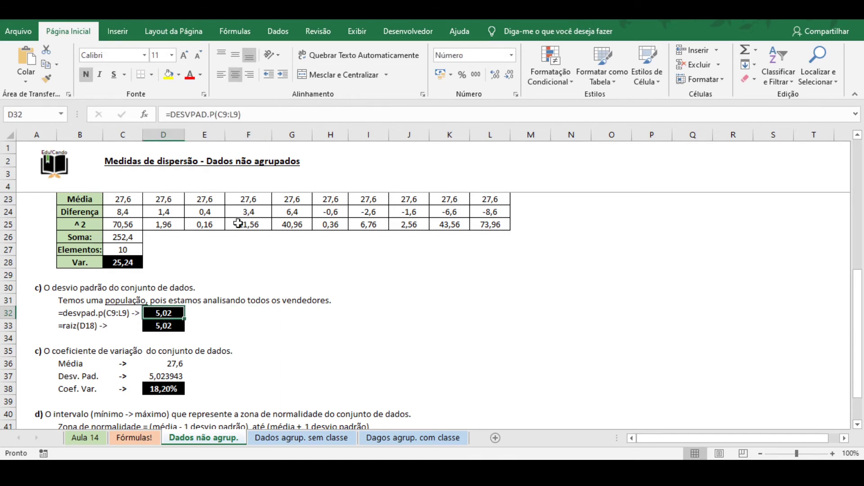
{"action": "left_click", "coordinate": [250, 112]}
{"action": "scroll", "coordinate": [320, 299], "scroll_direction": "up", "scroll_amount": 6}
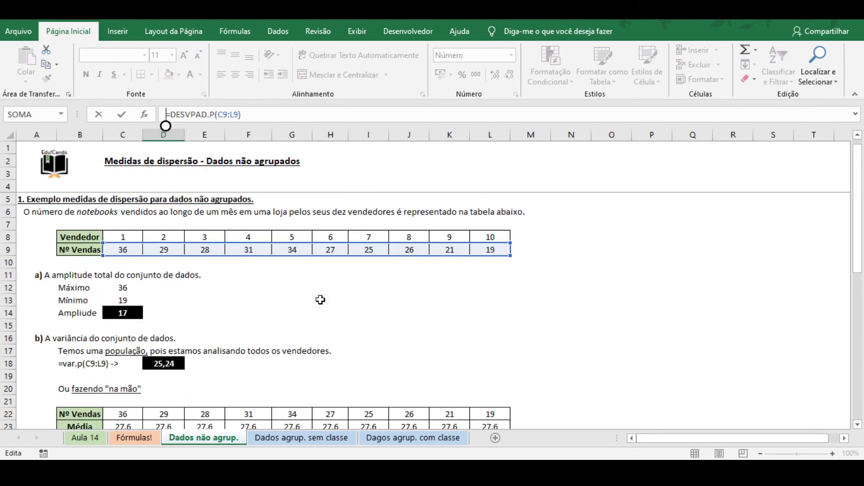
{"action": "scroll", "coordinate": [202, 280], "scroll_direction": "down", "scroll_amount": 7}
{"action": "key", "text": "Return"}
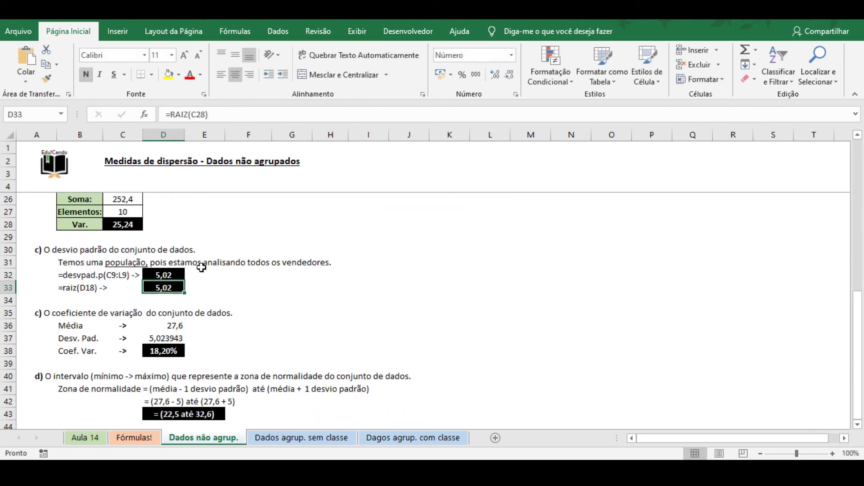
{"action": "left_click", "coordinate": [193, 280]}
{"action": "scroll", "coordinate": [303, 311], "scroll_direction": "up", "scroll_amount": 1}
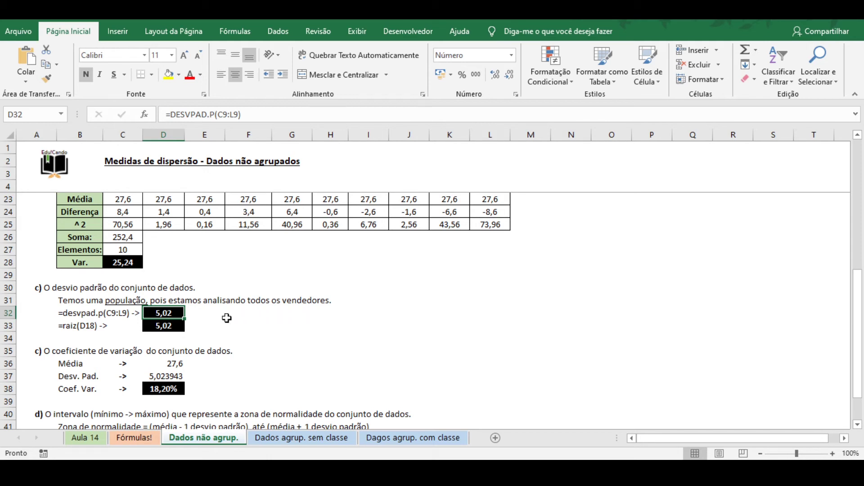
- Inspect the RAIZ formula in D33 and the variance cell it references
{"action": "left_click", "coordinate": [151, 325]}
{"action": "left_click", "coordinate": [209, 114]}
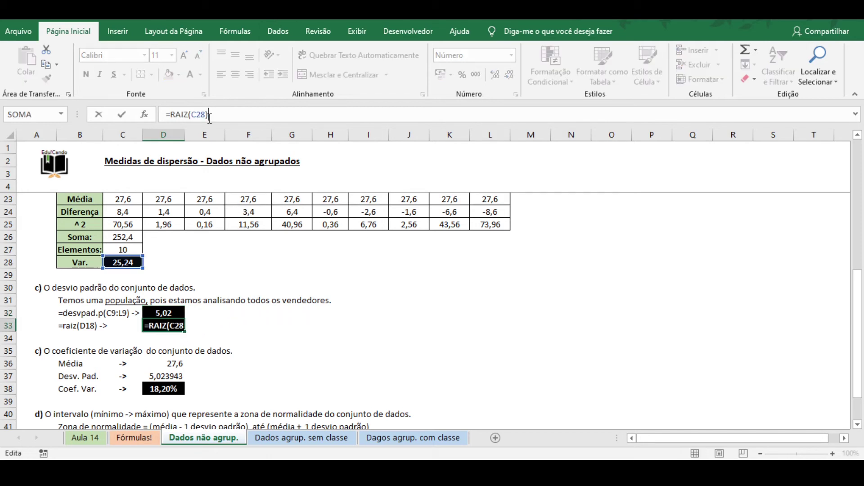
{"action": "scroll", "coordinate": [135, 261], "scroll_direction": "up", "scroll_amount": 2}
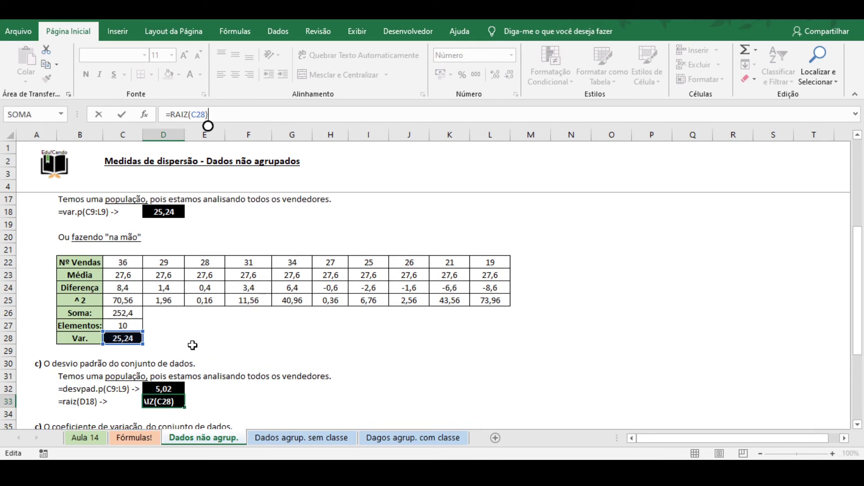
{"action": "scroll", "coordinate": [174, 314], "scroll_direction": "down", "scroll_amount": 2}
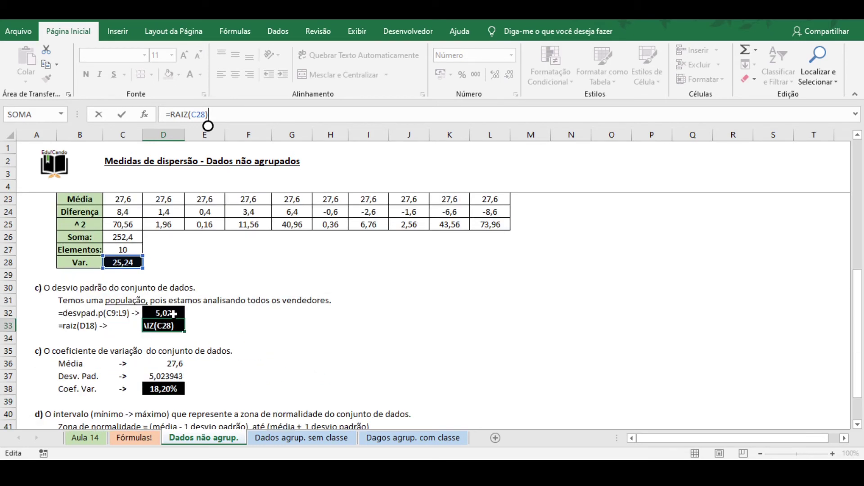
{"action": "key", "text": "Return"}
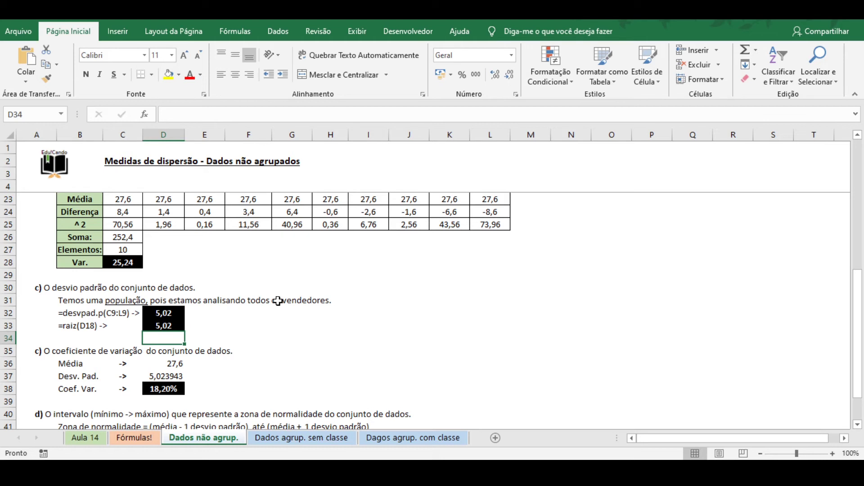
- Inspect the Média formula in D36 and its sales range in the coefficient of variation section
{"action": "scroll", "coordinate": [278, 301], "scroll_direction": "down", "scroll_amount": 2}
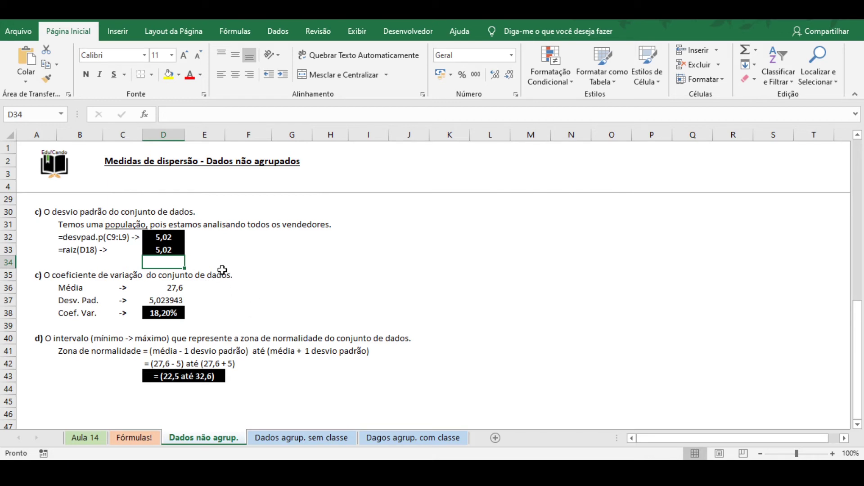
{"action": "double_click", "coordinate": [170, 288]}
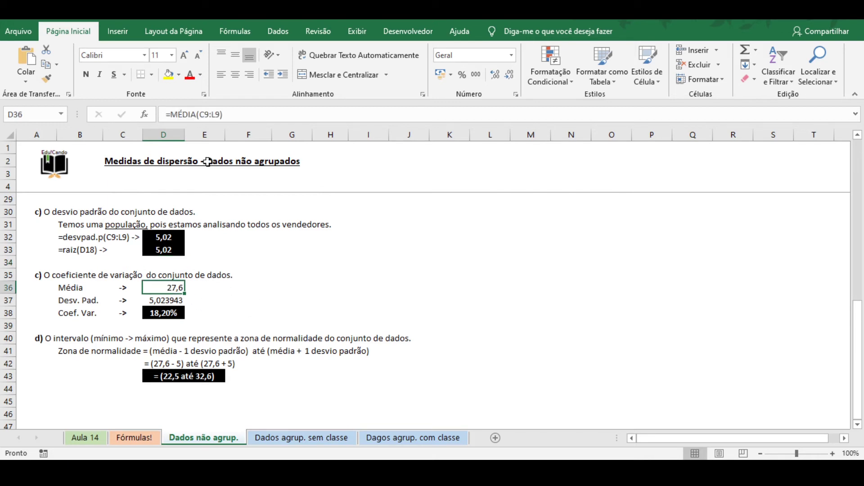
{"action": "left_click", "coordinate": [217, 120]}
{"action": "scroll", "coordinate": [287, 306], "scroll_direction": "up", "scroll_amount": 8}
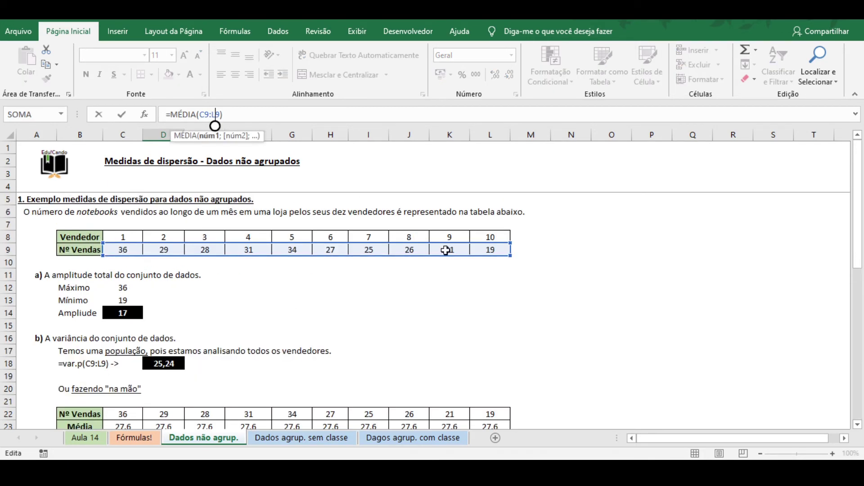
{"action": "key", "text": "Return"}
- Inspect the Desv. Pad. formula in D37 and trace the sales range it references
{"action": "scroll", "coordinate": [264, 272], "scroll_direction": "down", "scroll_amount": 2}
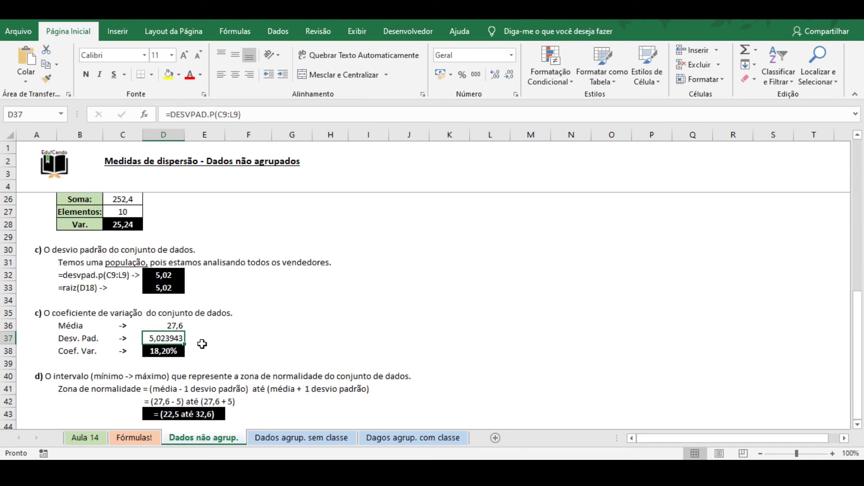
{"action": "left_click", "coordinate": [217, 115]}
{"action": "scroll", "coordinate": [344, 234], "scroll_direction": "up", "scroll_amount": 7}
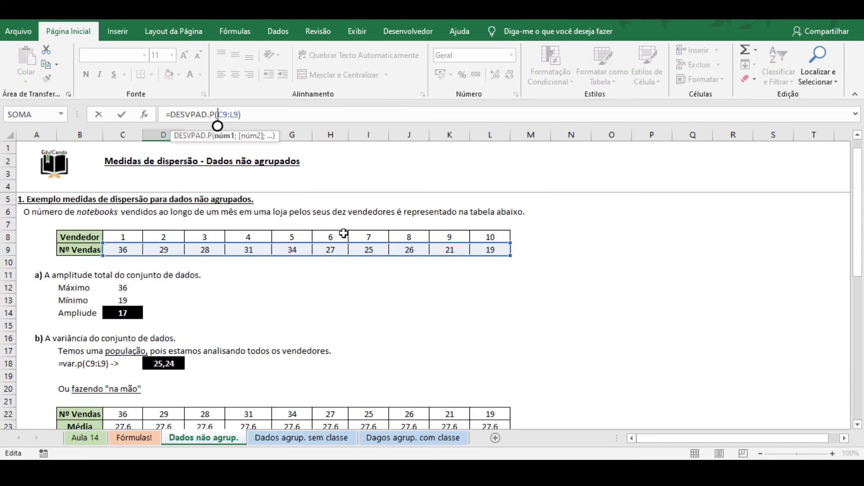
{"action": "left_click_drag", "start_coordinate": [124, 250], "coordinate": [467, 252]}
{"action": "key", "text": "Return"}
- Inspect the Coef. Var. formula in D38 and review the normality zone calculation in item d
{"action": "scroll", "coordinate": [468, 257], "scroll_direction": "down", "scroll_amount": 5}
{"action": "scroll", "coordinate": [468, 257], "scroll_direction": "down", "scroll_amount": 2}
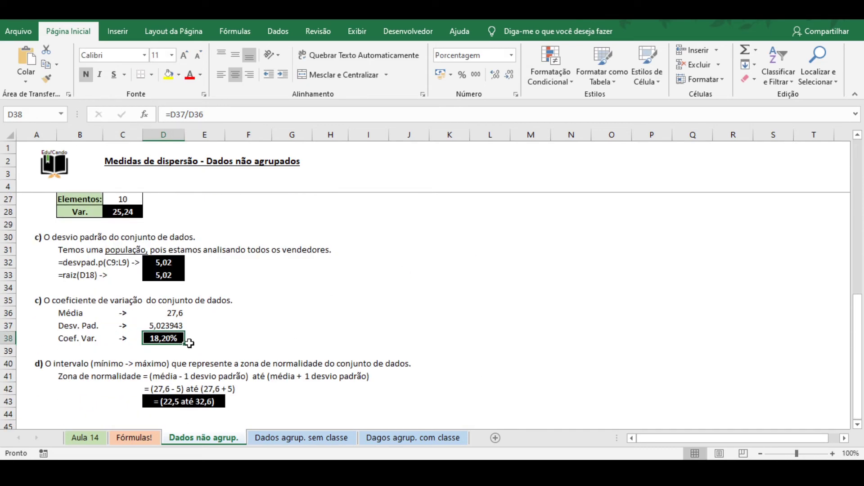
{"action": "left_click", "coordinate": [194, 115]}
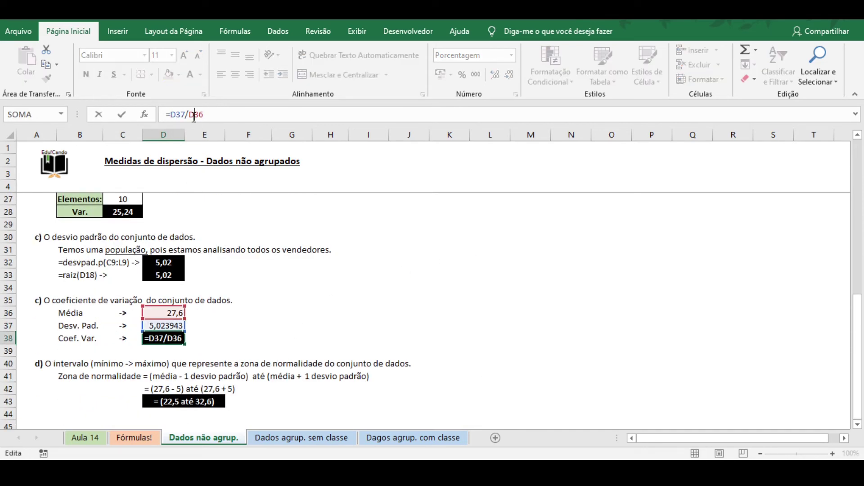
{"action": "key", "text": "Escape"}
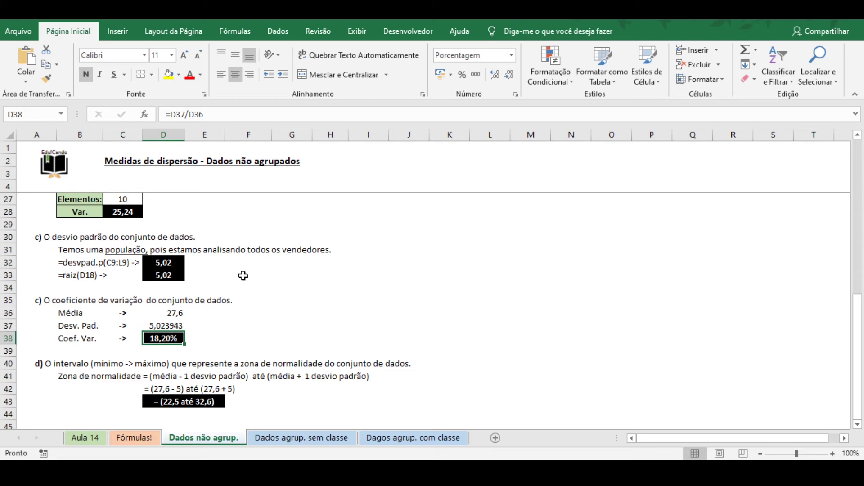
{"action": "left_click", "coordinate": [246, 297]}
{"action": "scroll", "coordinate": [246, 297], "scroll_direction": "down", "scroll_amount": 1}
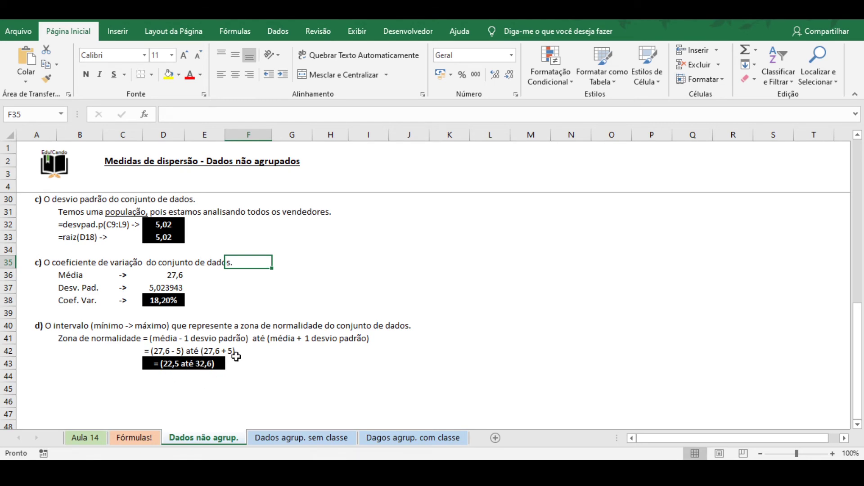
- Copy the Vendedor and Nº Vendas table from B8:L9 to B45, below the normality zone interval
{"action": "left_click", "coordinate": [292, 376]}
{"action": "key", "text": "ctrl+c"}
{"action": "scroll", "coordinate": [298, 309], "scroll_direction": "up", "scroll_amount": 3}
{"action": "scroll", "coordinate": [298, 309], "scroll_direction": "up", "scroll_amount": 5}
{"action": "left_click_drag", "start_coordinate": [68, 237], "coordinate": [478, 247]}
{"action": "scroll", "coordinate": [98, 294], "scroll_direction": "down", "scroll_amount": 11}
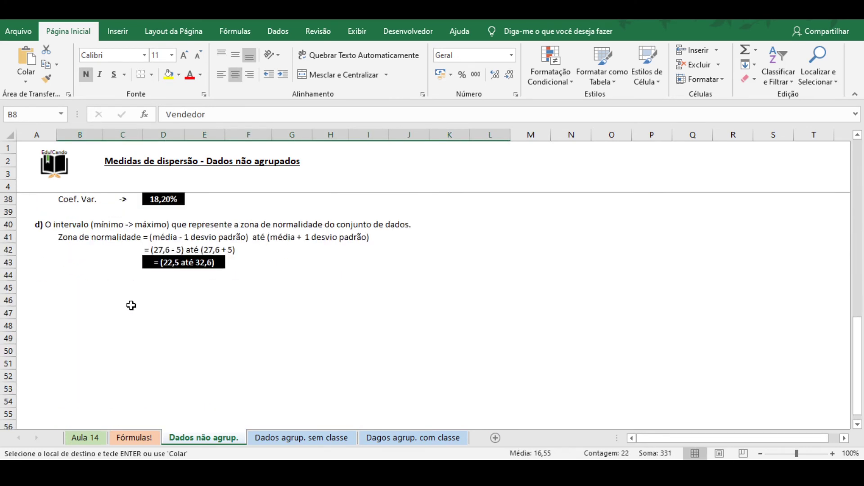
{"action": "left_click", "coordinate": [97, 293]}
{"action": "key", "text": "ctrl+v"}
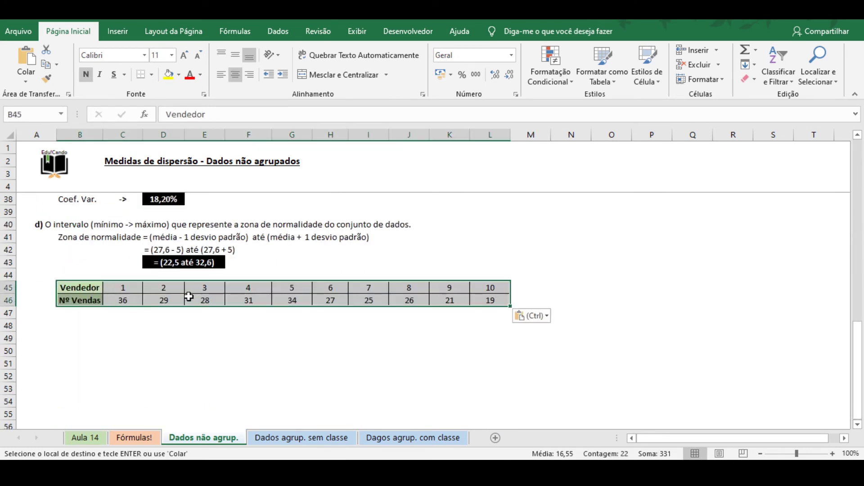
- Highlight seller 1's sales value in C46 of the copied table with a yellow fill
{"action": "left_click", "coordinate": [299, 269]}
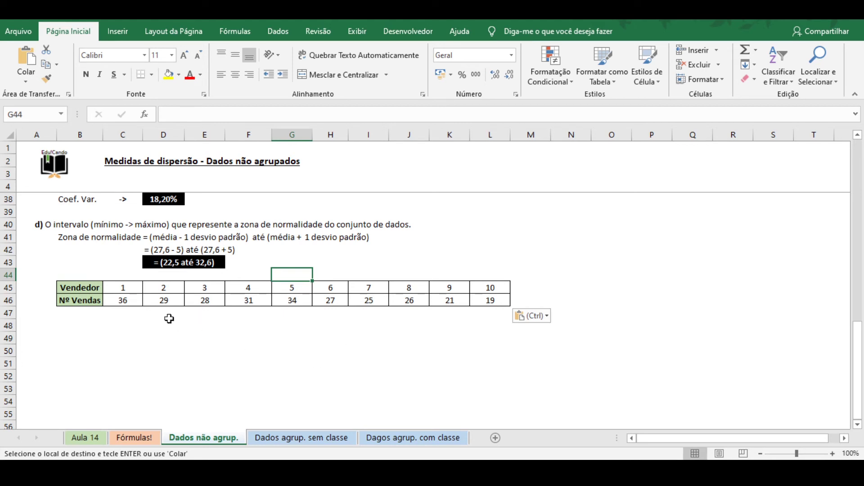
{"action": "left_click", "coordinate": [131, 300]}
{"action": "left_click", "coordinate": [168, 75]}
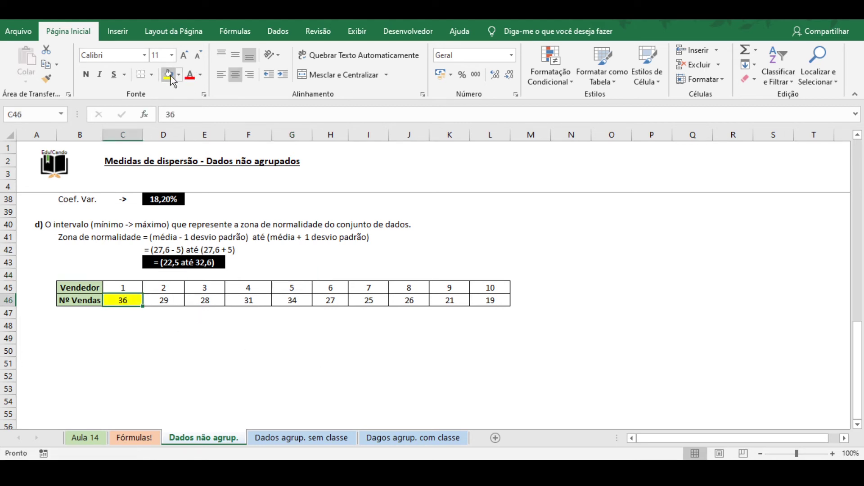
- Highlight seller 5's sales value in G46 of the copied table with a yellow fill
{"action": "key", "text": "Down"}
{"action": "key", "text": "Down"}
{"action": "key", "text": "Up"}
{"action": "key", "text": "Up"}
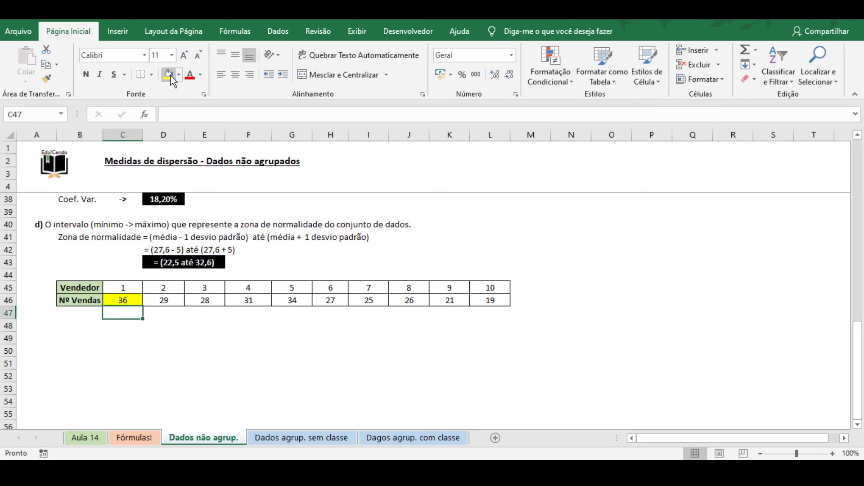
{"action": "key", "text": "Right"}
{"action": "key", "text": "Right"}
{"action": "key", "text": "Right"}
{"action": "key", "text": "Right"}
{"action": "left_click", "coordinate": [169, 75]}
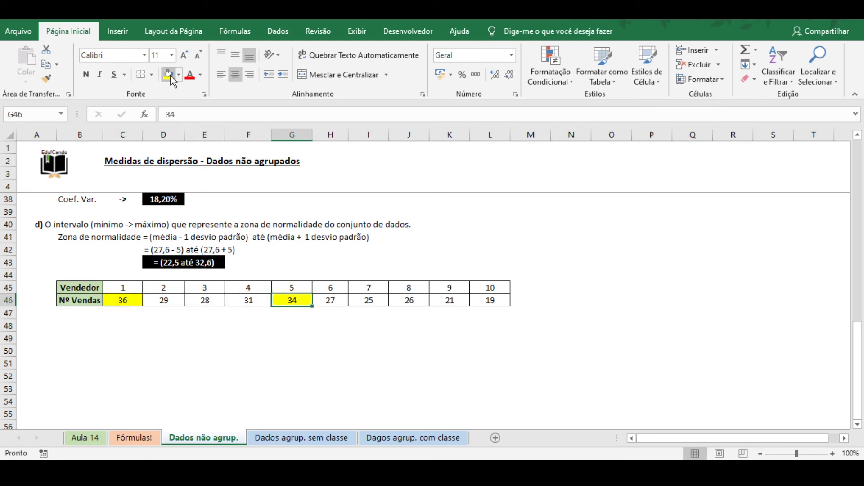
- Fill the sales values of sellers 9 and 10 in K46 and L46 with yellow
{"action": "key", "text": "Right"}
{"action": "key", "text": "Right"}
{"action": "key", "text": "Right"}
{"action": "key", "text": "Right"}
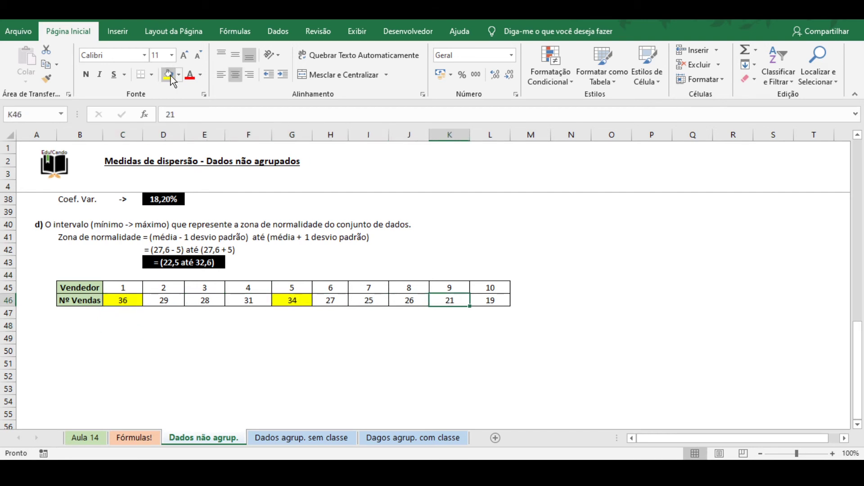
{"action": "key", "text": "Right"}
{"action": "left_click", "coordinate": [172, 80]}
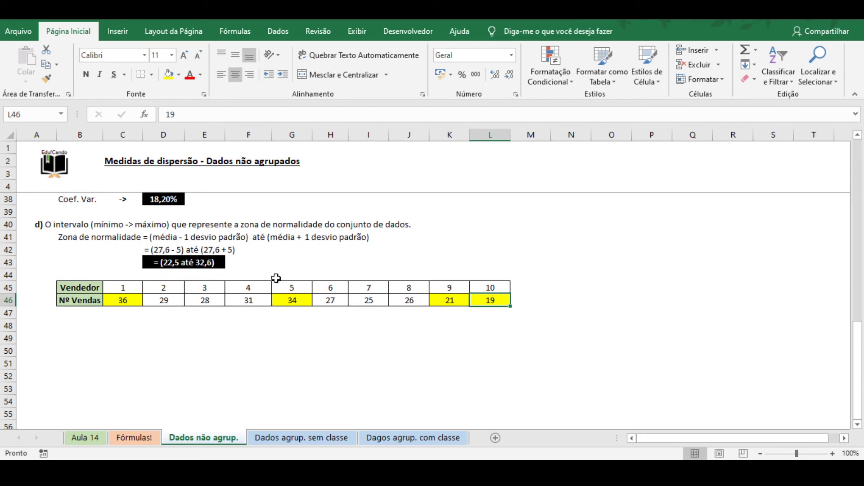
- Switch to the Dados agrup. sem classe sheet and review the Nº Contas and Nº Pessoas table
{"action": "scroll", "coordinate": [276, 279], "scroll_direction": "up", "scroll_amount": 11}
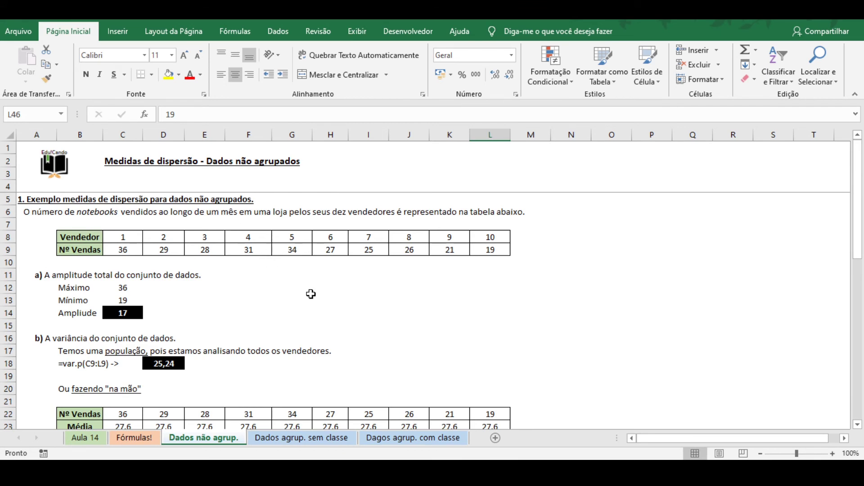
{"action": "key", "text": "ctrl+Page_Down"}
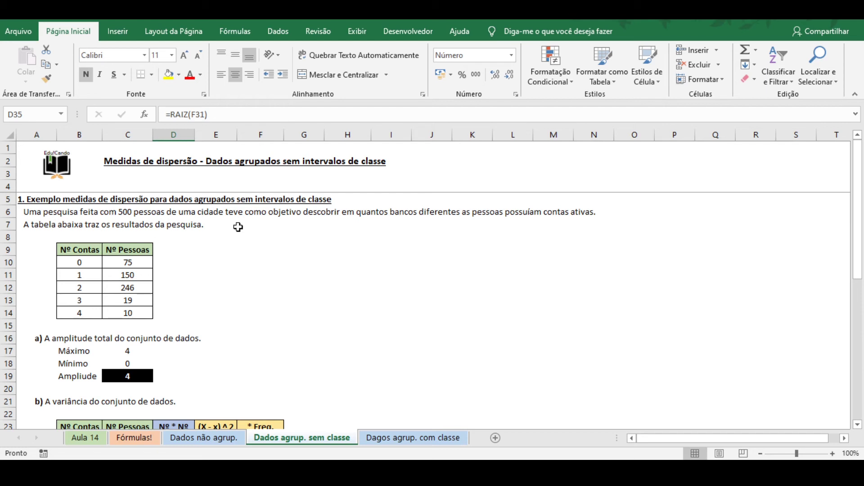
{"action": "left_click", "coordinate": [131, 263]}
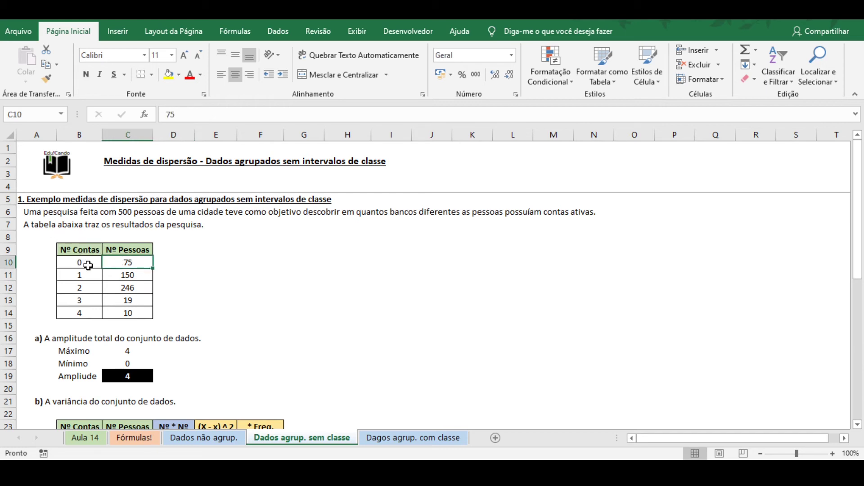
{"action": "left_click", "coordinate": [134, 274]}
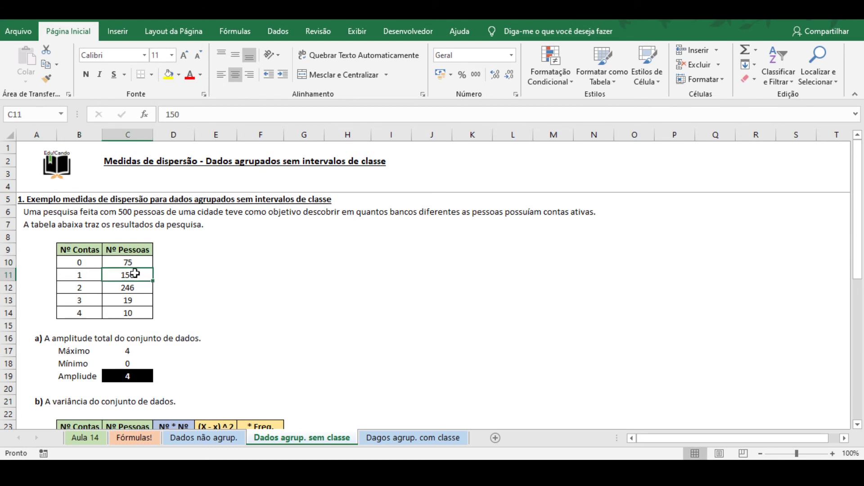
{"action": "left_click", "coordinate": [74, 277]}
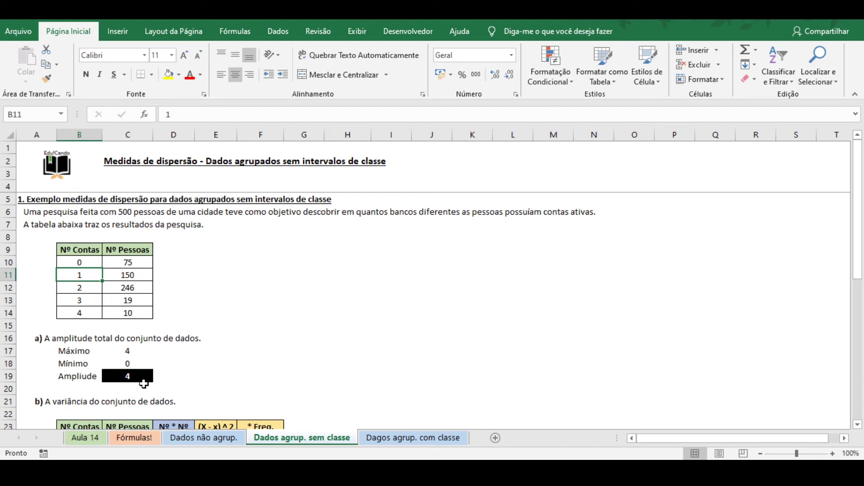
- Inspect the maximum, minimum and amplitude formulas in C17:C19 and trace the account values they reference
{"action": "left_click", "coordinate": [131, 352]}
{"action": "left_click_drag", "start_coordinate": [83, 263], "coordinate": [85, 315]}
{"action": "left_click", "coordinate": [114, 352]}
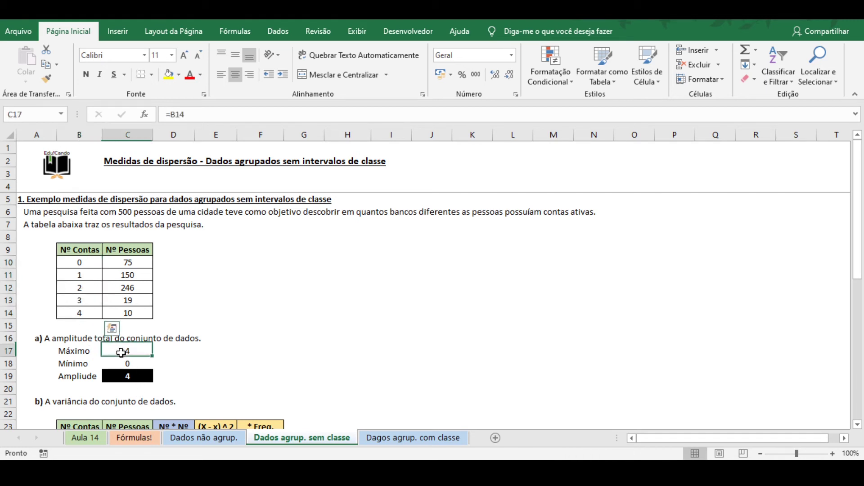
{"action": "left_click", "coordinate": [206, 116]}
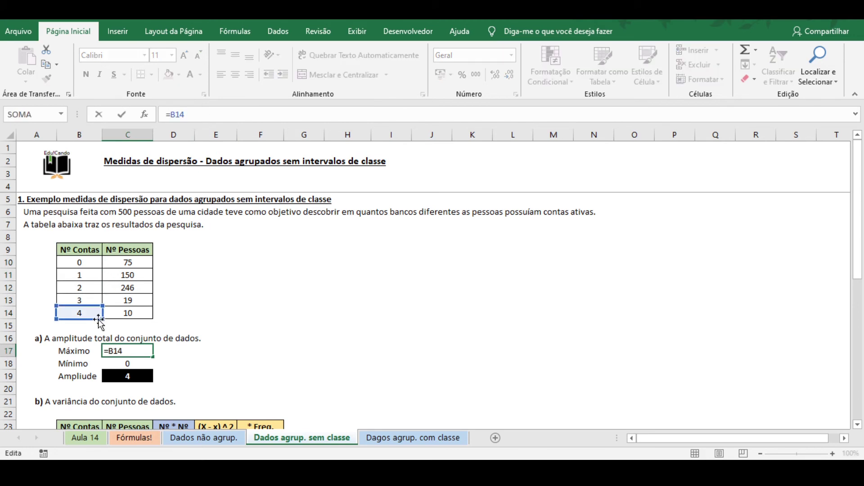
{"action": "key", "text": "Escape"}
{"action": "left_click", "coordinate": [127, 364]}
{"action": "left_click", "coordinate": [199, 120]}
{"action": "key", "text": "Escape"}
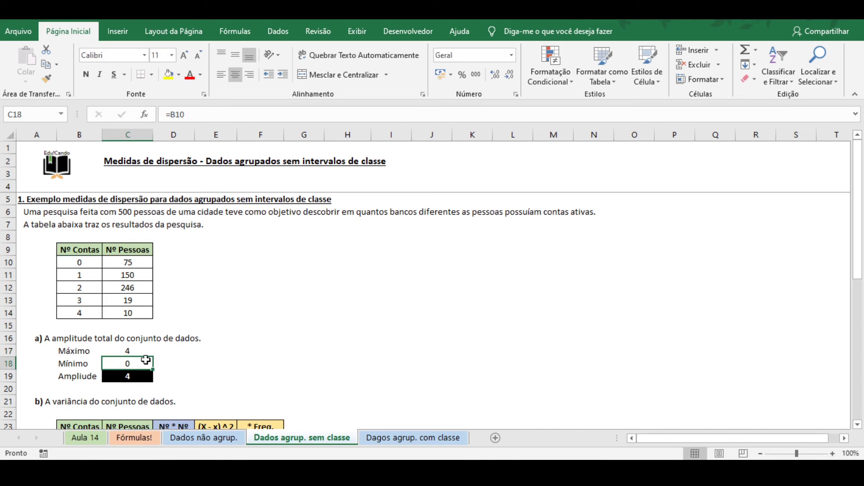
{"action": "left_click", "coordinate": [126, 383]}
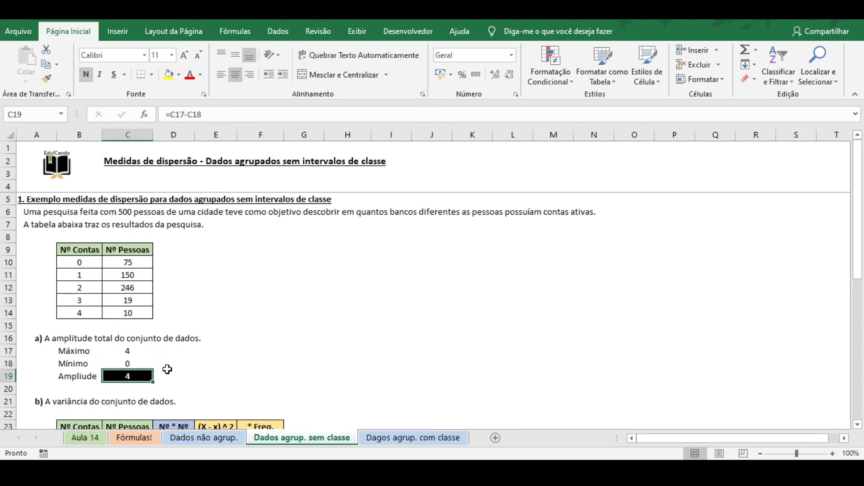
- Examine the Nº * Nº products in D24:D28 of the variance table, tracing the cells multiplied in D24
{"action": "scroll", "coordinate": [212, 349], "scroll_direction": "down", "scroll_amount": 2}
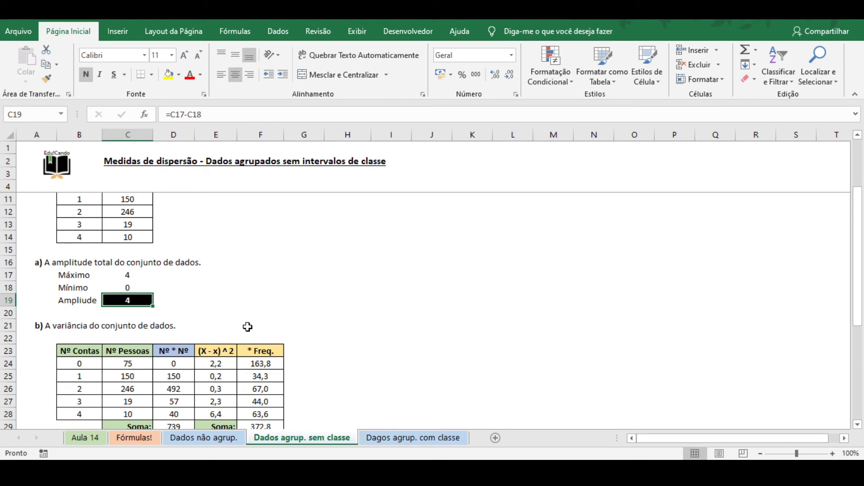
{"action": "scroll", "coordinate": [218, 291], "scroll_direction": "down", "scroll_amount": 2}
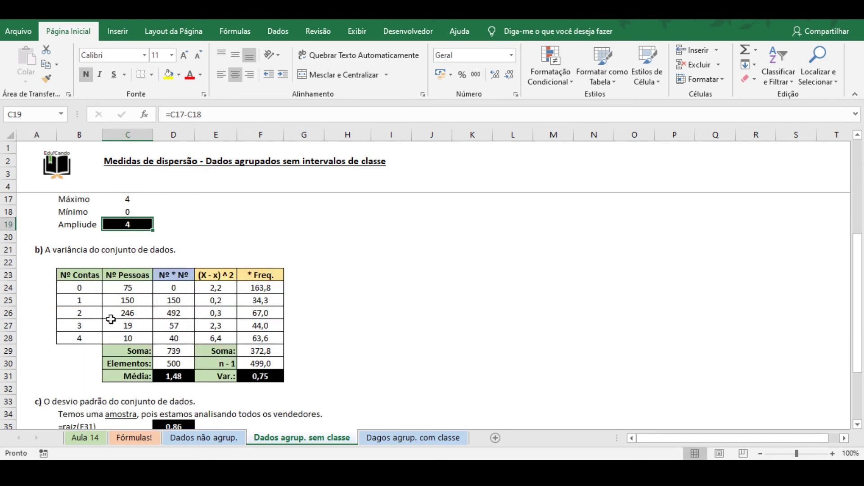
{"action": "left_click", "coordinate": [185, 288]}
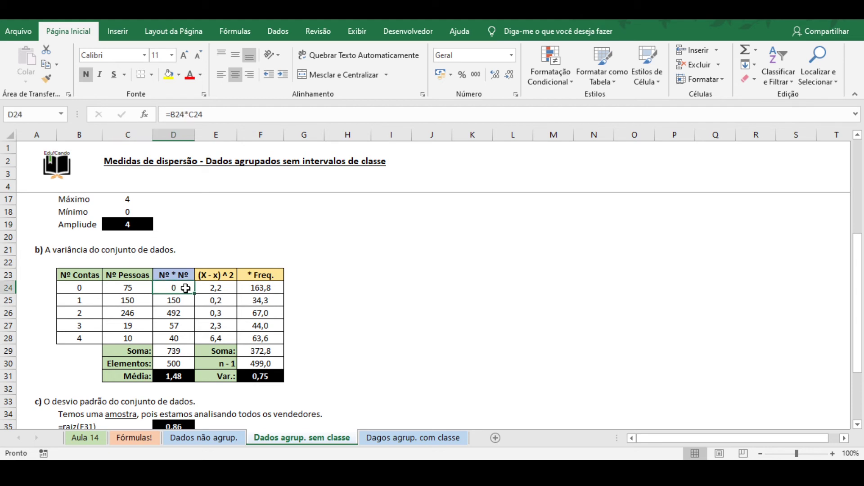
{"action": "left_click", "coordinate": [195, 115]}
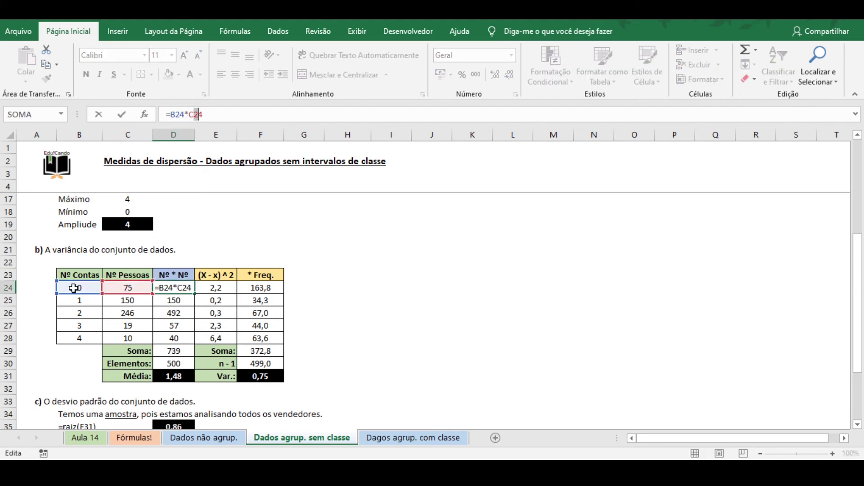
{"action": "key", "text": "Return"}
{"action": "key", "text": "Down"}
{"action": "key", "text": "Down"}
{"action": "key", "text": "Down"}
{"action": "key", "text": "Down"}
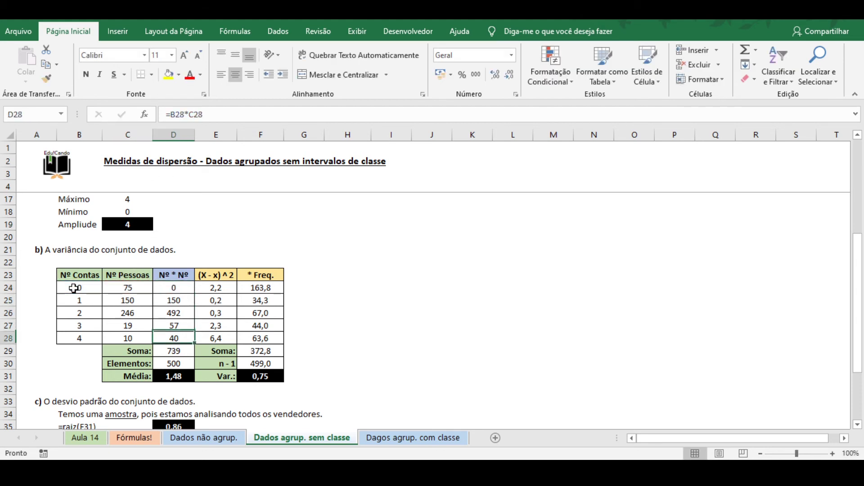
- Inspect the Soma, Elementos and Média formulas in D29:D31
{"action": "left_click", "coordinate": [206, 115]}
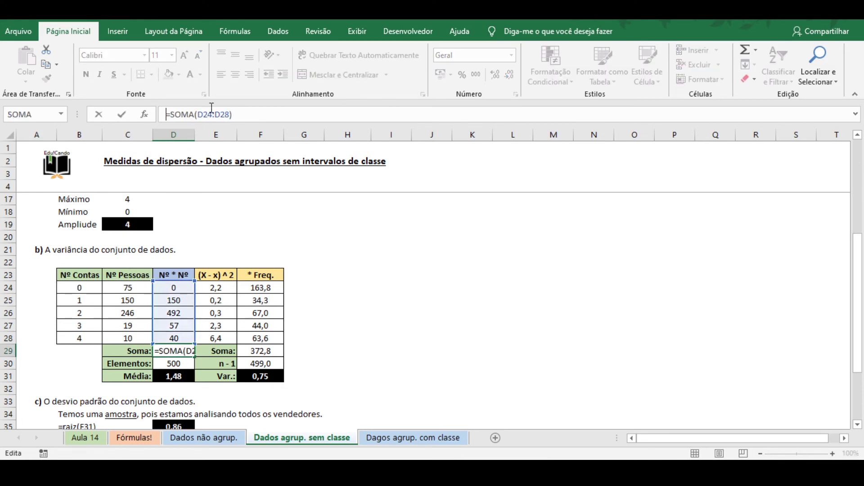
{"action": "key", "text": "Escape"}
{"action": "left_click", "coordinate": [174, 362]}
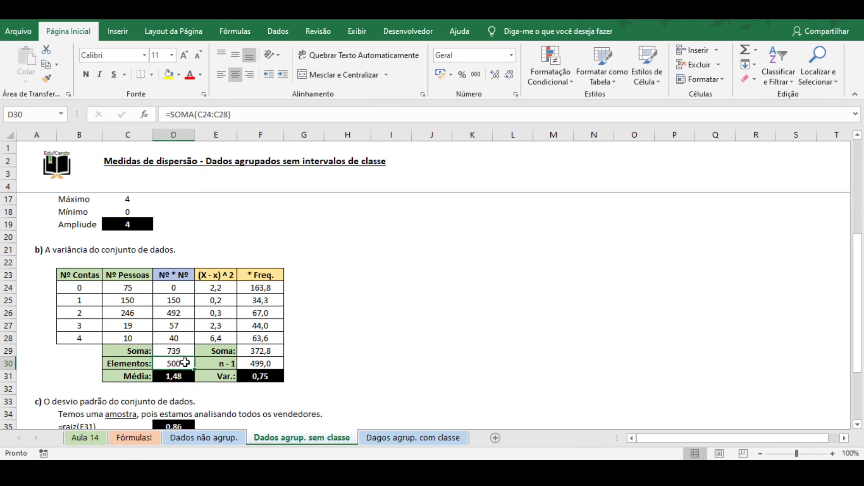
{"action": "left_click", "coordinate": [173, 378]}
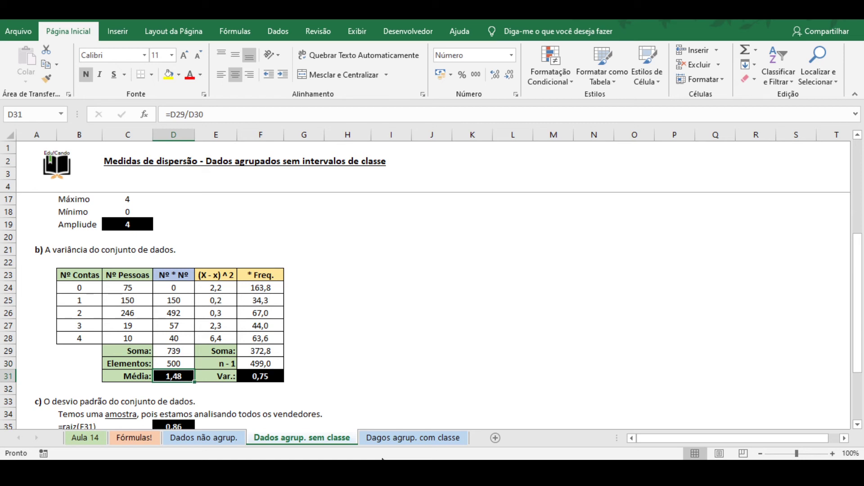
- Inspect the squared deviation formulas in E24:E28, tracing their references to each account number and the mean
{"action": "left_click", "coordinate": [217, 288]}
{"action": "left_click", "coordinate": [219, 114]}
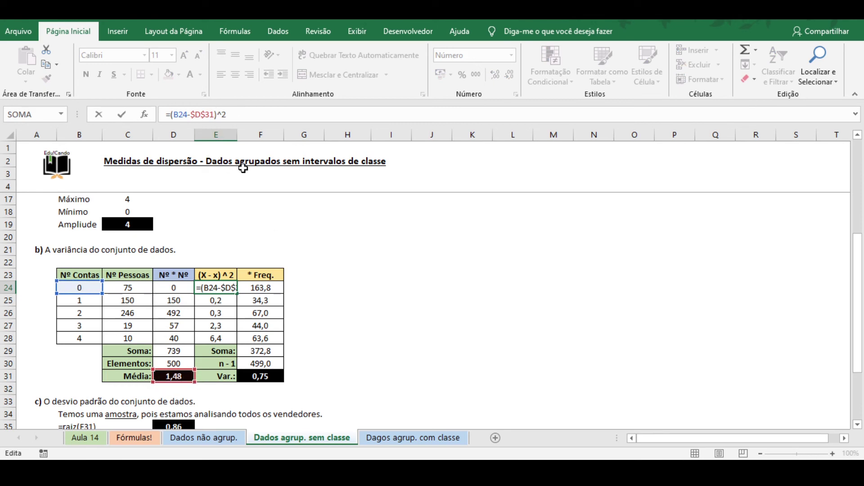
{"action": "key", "text": "Return"}
{"action": "key", "text": "Return"}
{"action": "left_click", "coordinate": [236, 113]}
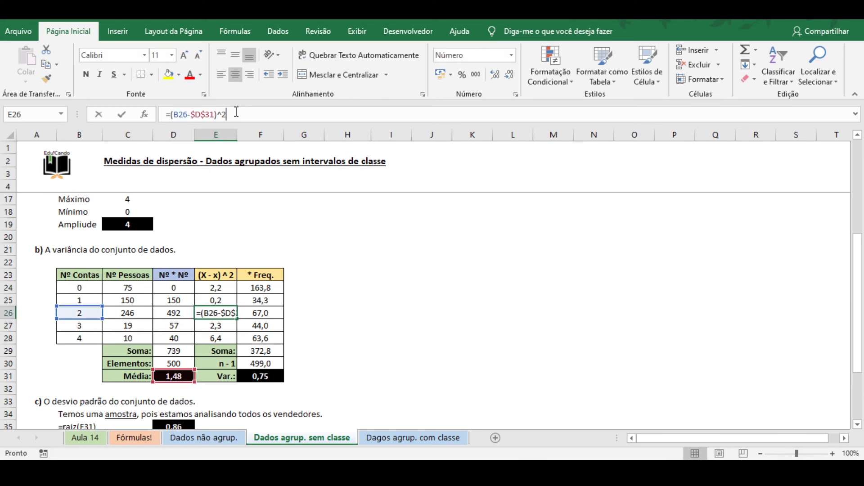
{"action": "key", "text": "Return"}
{"action": "left_click", "coordinate": [237, 113]}
{"action": "key", "text": "Return"}
{"action": "left_click", "coordinate": [237, 113]}
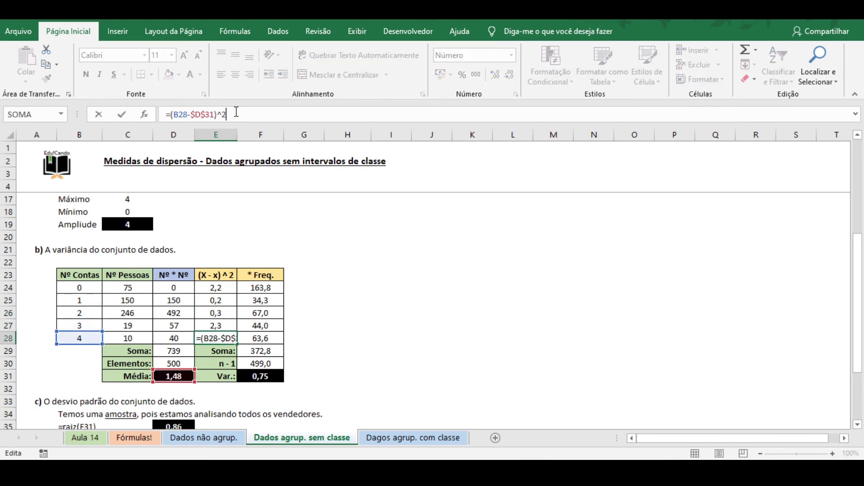
{"action": "key", "text": "Return"}
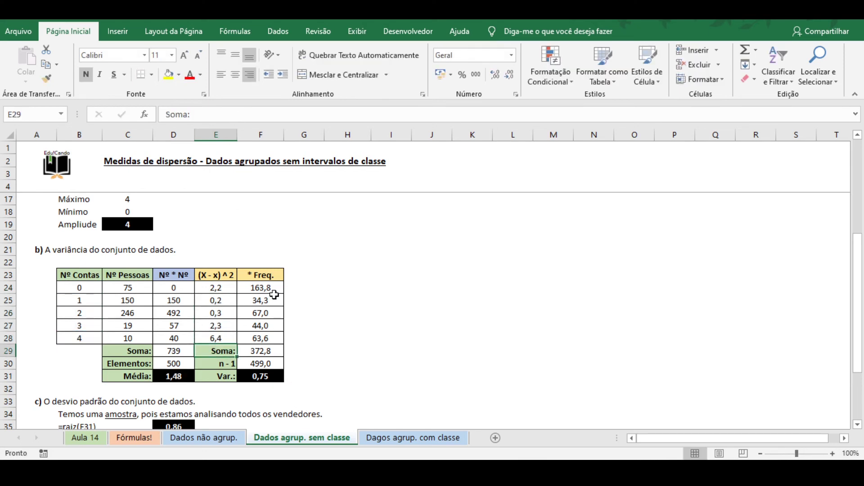
{"action": "left_click", "coordinate": [221, 288]}
{"action": "left_click_drag", "start_coordinate": [221, 287], "coordinate": [222, 337]}
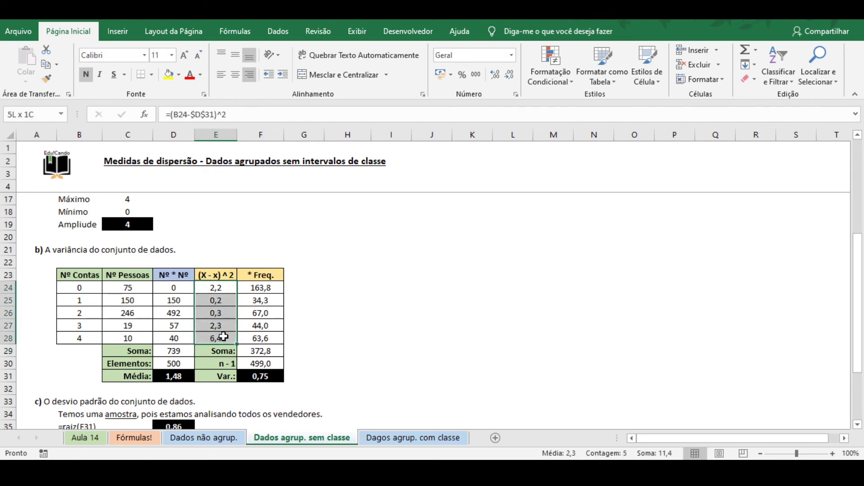
- Inspect the * Freq. formulas in F24 and F25, tracing the squared deviations and frequencies they multiply
{"action": "left_click", "coordinate": [260, 288]}
{"action": "left_click", "coordinate": [243, 115]}
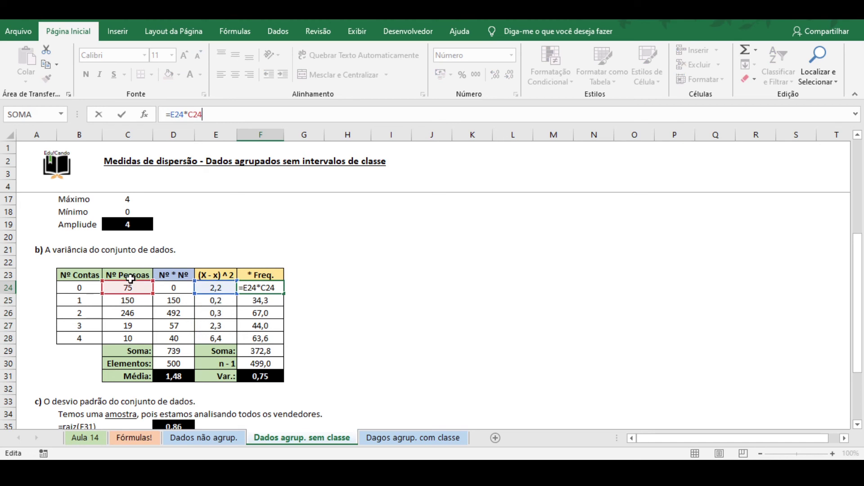
{"action": "key", "text": "Return"}
{"action": "key", "text": "F2"}
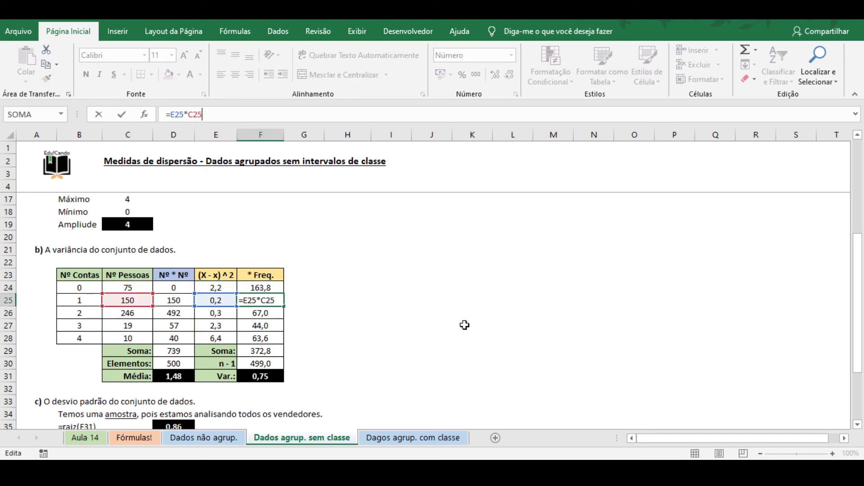
{"action": "key", "text": "Return"}
{"action": "key", "text": "Down"}
{"action": "key", "text": "Down"}
{"action": "key", "text": "Down"}
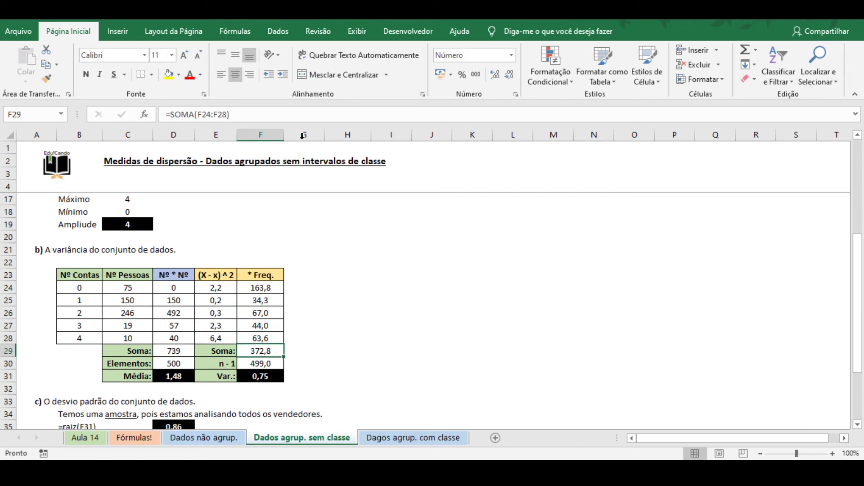
- Inspect the Soma, n - 1 and Var. formulas in F29:F31 that produce the sample variance
{"action": "key", "text": "F2"}
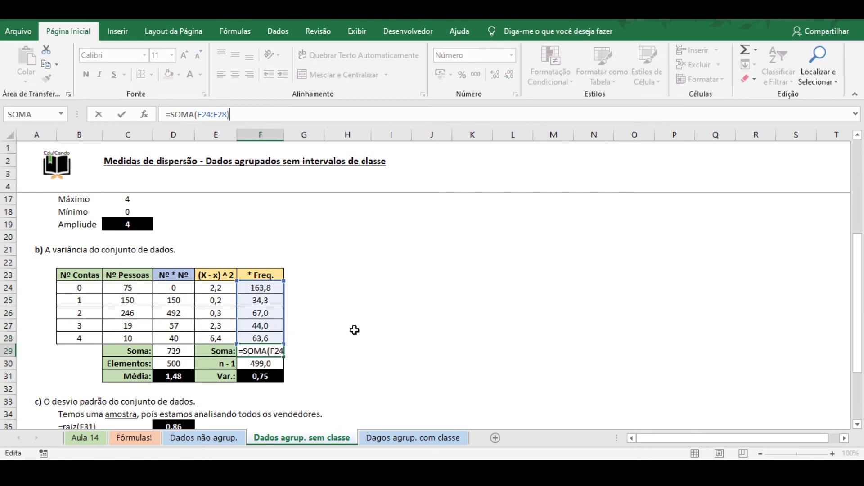
{"action": "key", "text": "Return"}
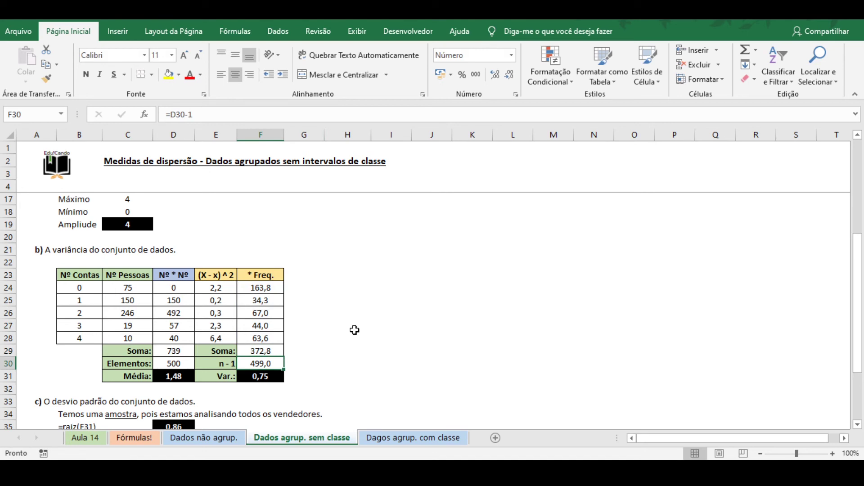
{"action": "key", "text": "Down"}
{"action": "key", "text": "F2"}
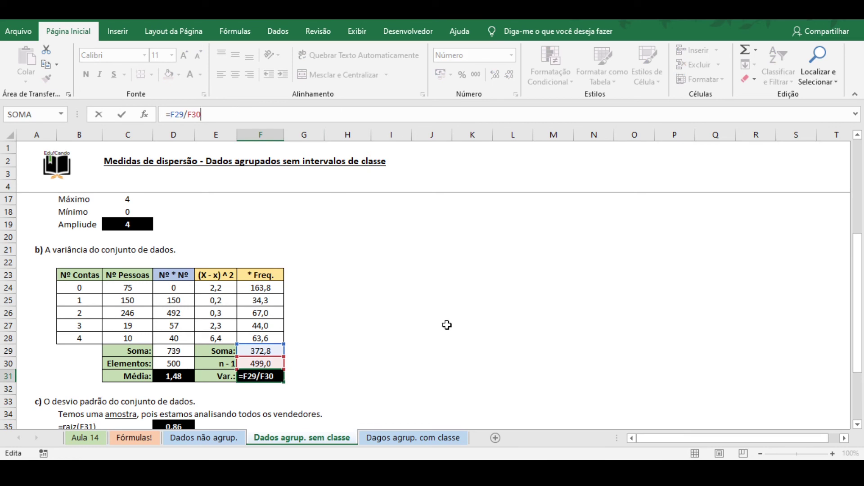
{"action": "key", "text": "ctrl+Return"}
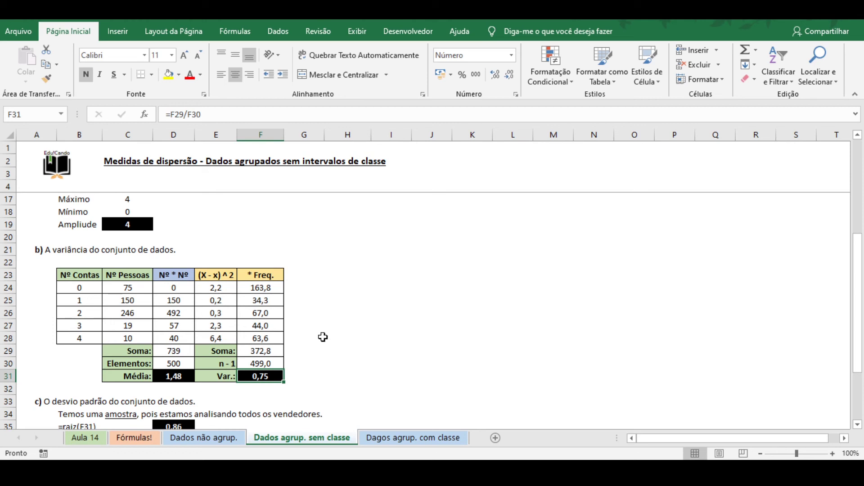
- Inspect the standard deviation formula in D35, tracing its square root reference to the variance in F31
{"action": "scroll", "coordinate": [322, 337], "scroll_direction": "down", "scroll_amount": 2}
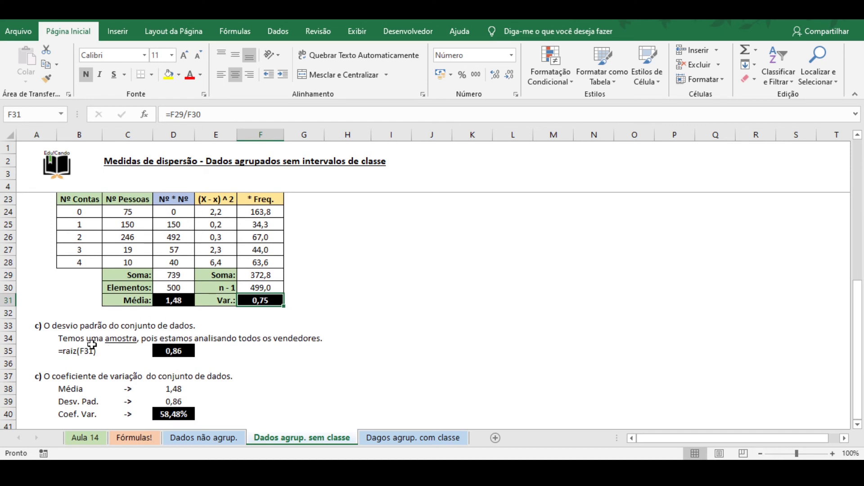
{"action": "left_click", "coordinate": [74, 353]}
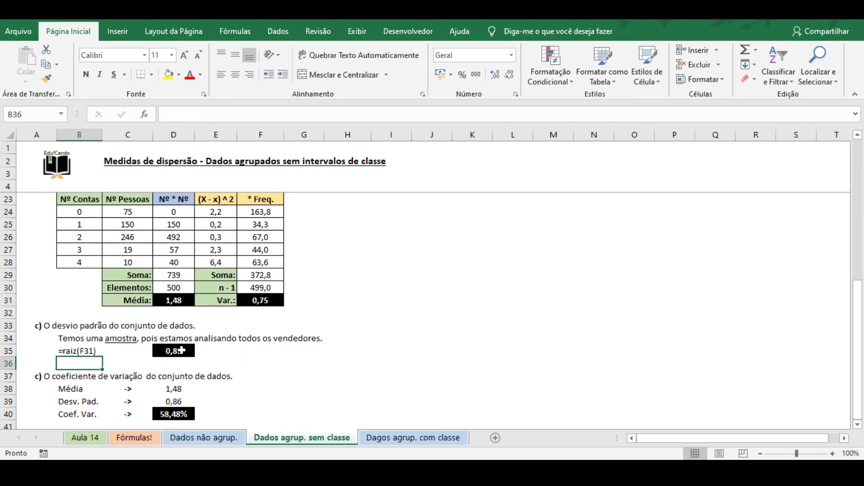
{"action": "left_click", "coordinate": [182, 351]}
{"action": "left_click", "coordinate": [218, 116]}
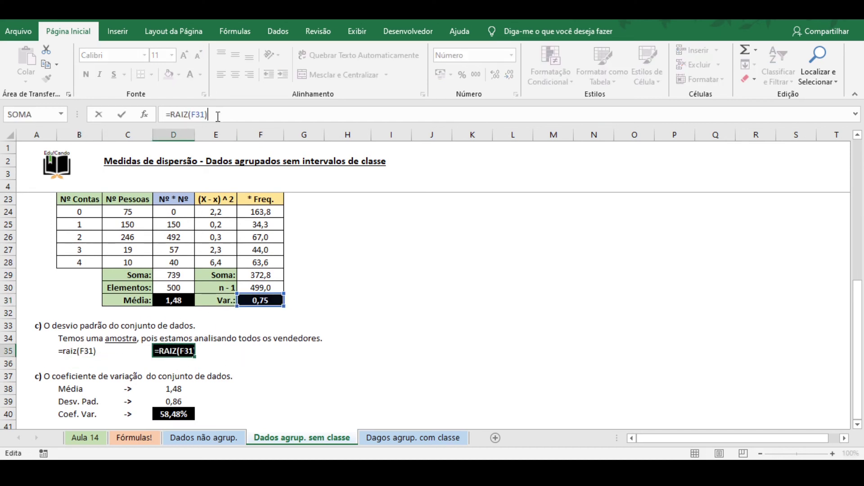
{"action": "key", "text": "Return"}
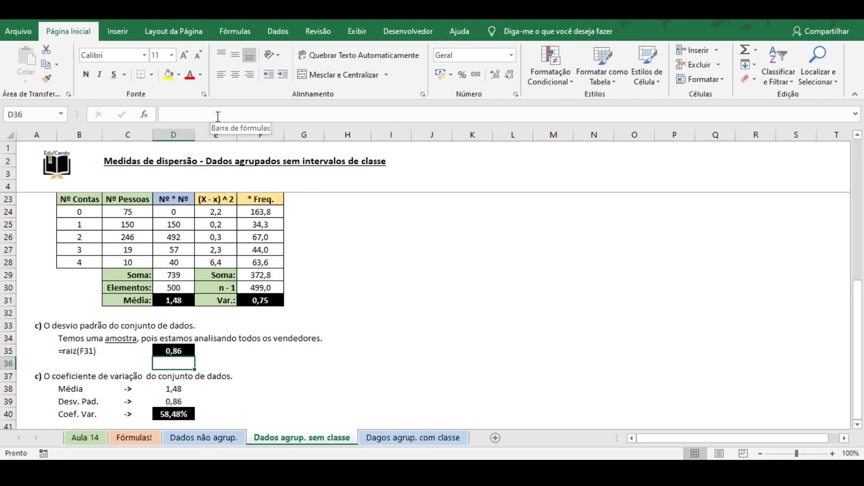
- Inspect the coefficient of variation section in D38:D40, tracing the division of the standard deviation by the mean
{"action": "scroll", "coordinate": [123, 258], "scroll_direction": "down", "scroll_amount": 1}
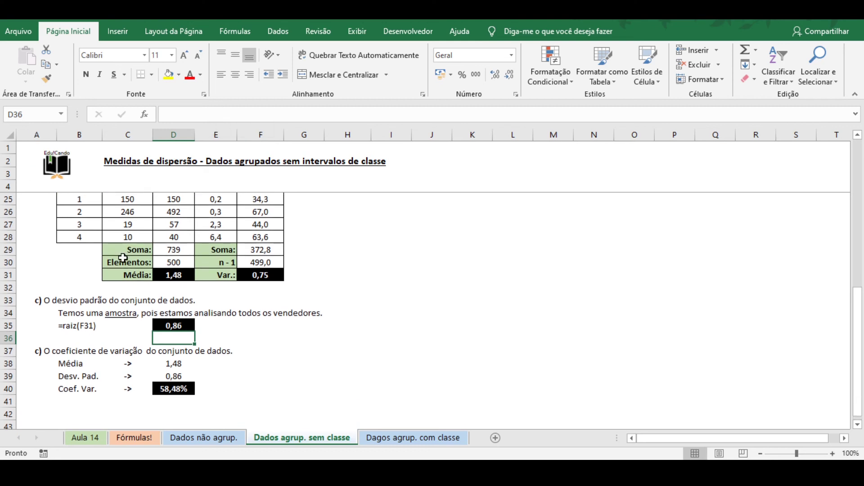
{"action": "left_click", "coordinate": [187, 353]}
{"action": "left_click", "coordinate": [179, 360]}
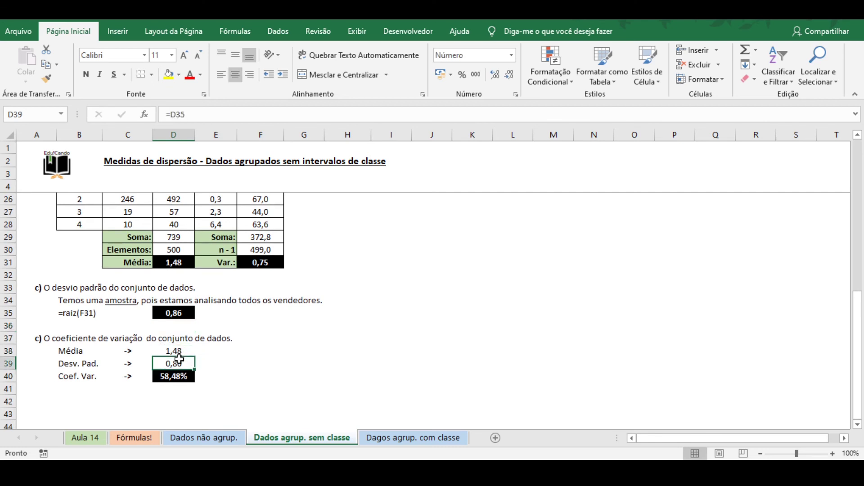
{"action": "left_click", "coordinate": [188, 376]}
{"action": "left_click", "coordinate": [214, 114]}
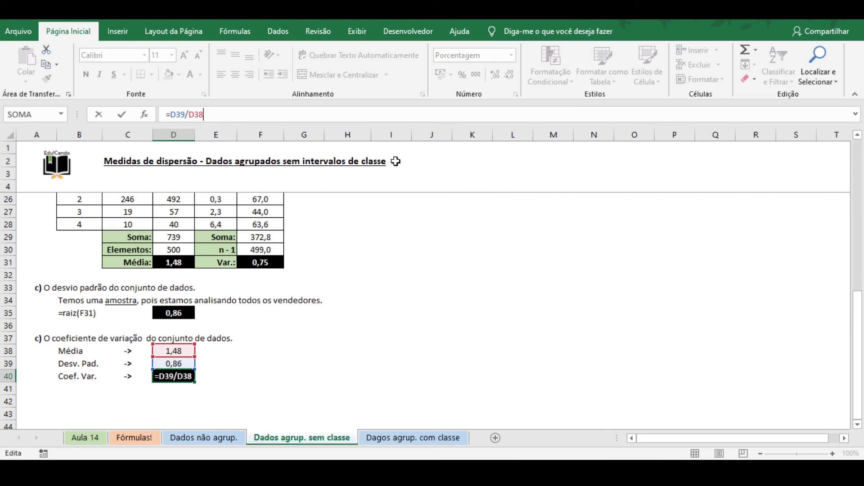
{"action": "key", "text": "ctrl+Return"}
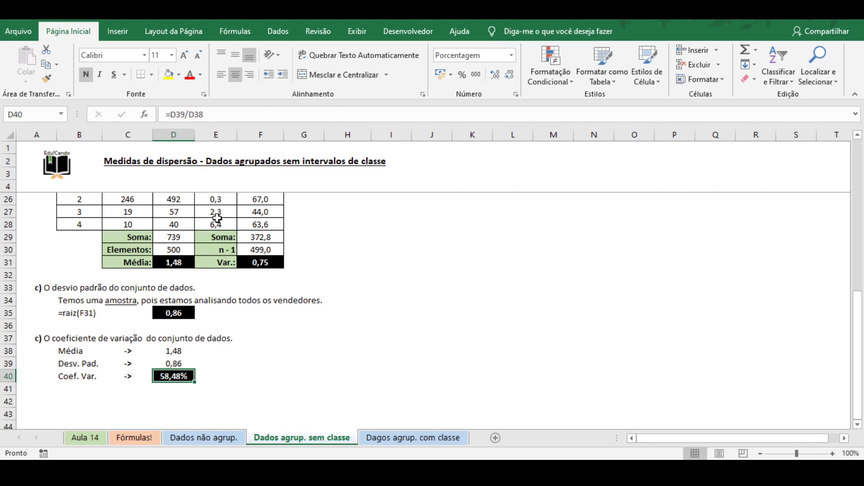
- Review the sales data and the Coef. Var. result on the Dados não agrup. sheet for comparison
{"action": "left_click", "coordinate": [194, 438]}
{"action": "scroll", "coordinate": [201, 396], "scroll_direction": "down", "scroll_amount": 4}
{"action": "scroll", "coordinate": [184, 248], "scroll_direction": "up", "scroll_amount": 4}
{"action": "left_click_drag", "start_coordinate": [79, 250], "coordinate": [450, 235]}
{"action": "scroll", "coordinate": [360, 252], "scroll_direction": "down", "scroll_amount": 8}
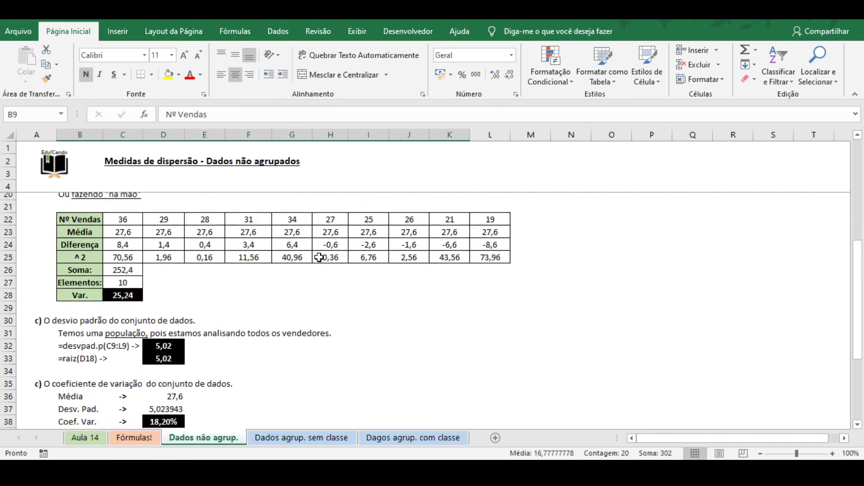
{"action": "scroll", "coordinate": [319, 257], "scroll_direction": "down", "scroll_amount": 3}
{"action": "scroll", "coordinate": [319, 257], "scroll_direction": "up", "scroll_amount": 3}
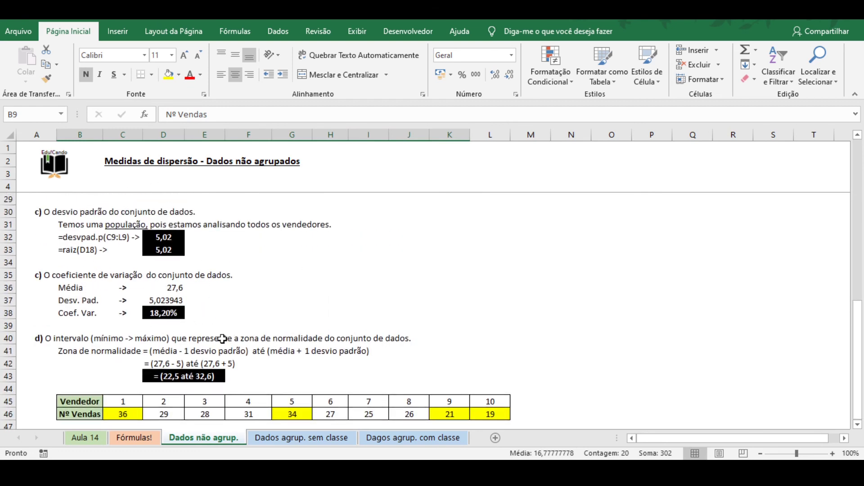
{"action": "left_click", "coordinate": [154, 311]}
- Return to the Dados agrup. sem classe sheet and review the Nº Contas and Nº Pessoas table
{"action": "left_click", "coordinate": [292, 438]}
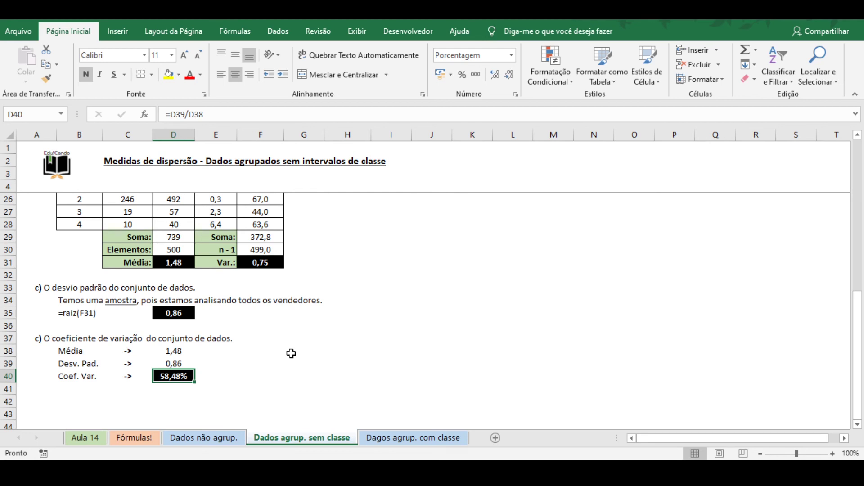
{"action": "scroll", "coordinate": [290, 352], "scroll_direction": "up", "scroll_amount": 7}
{"action": "left_click_drag", "start_coordinate": [36, 250], "coordinate": [122, 274]}
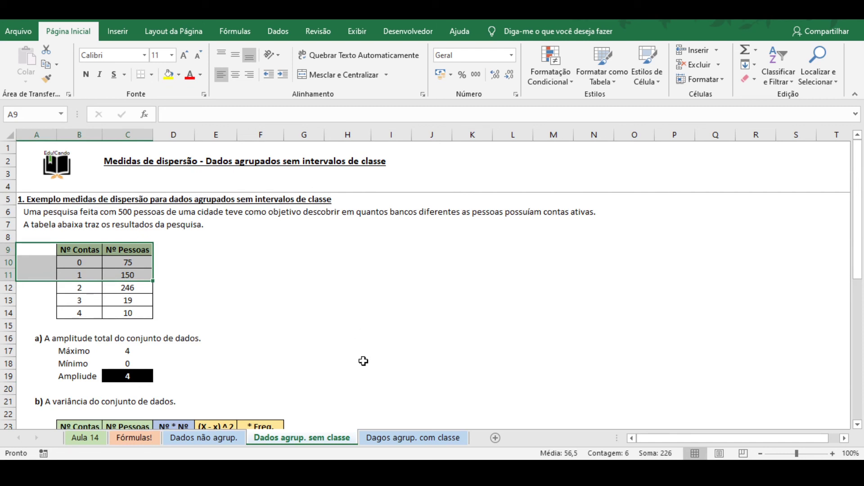
- Open the Dagos agrup. com classe sheet and examine the Nº Classe, Intervalo and Freq. columns in rows 10 to 16
{"action": "left_click", "coordinate": [412, 437]}
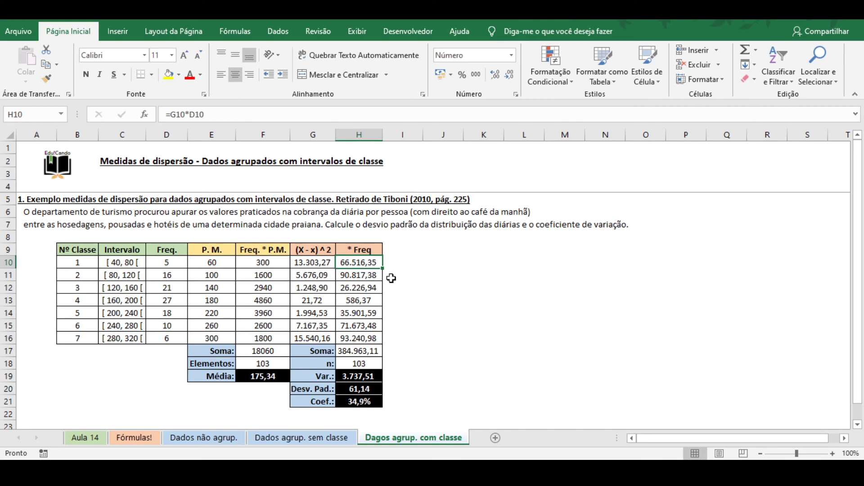
{"action": "left_click_drag", "start_coordinate": [78, 264], "coordinate": [83, 339]}
{"action": "left_click_drag", "start_coordinate": [140, 264], "coordinate": [143, 339]}
{"action": "left_click_drag", "start_coordinate": [167, 263], "coordinate": [172, 340]}
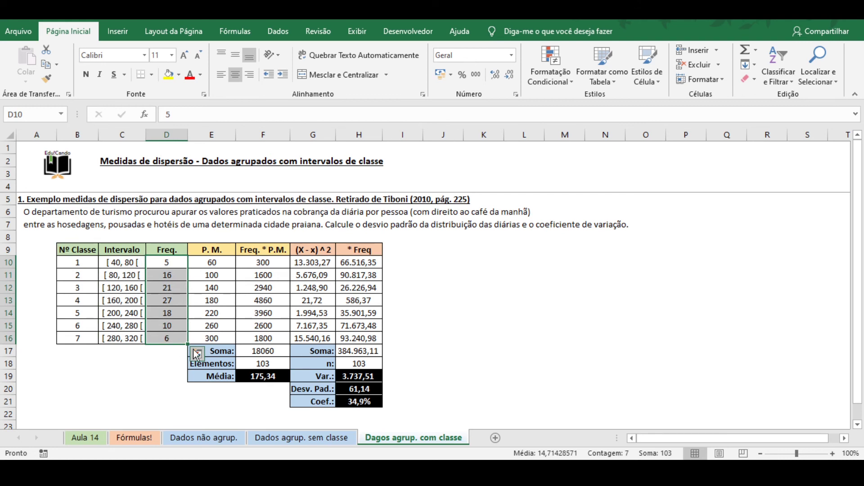
- Examine the class midpoints in the P.M. column and the Freq. * P.M. formula in F10
{"action": "left_click", "coordinate": [216, 265]}
{"action": "left_click_drag", "start_coordinate": [216, 265], "coordinate": [213, 334]}
{"action": "left_click", "coordinate": [264, 263]}
{"action": "left_click", "coordinate": [189, 114]}
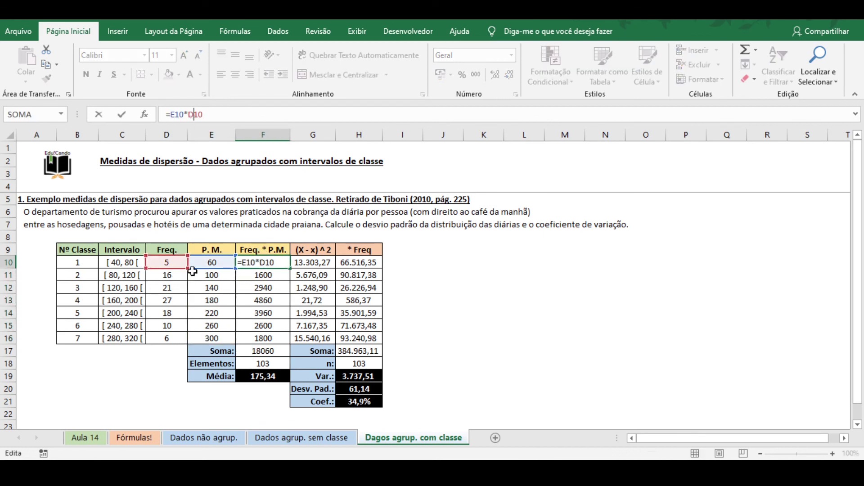
- Inspect the Soma, Elementos and Média formulas in F17:F19 for the class interval data
{"action": "left_click", "coordinate": [287, 351]}
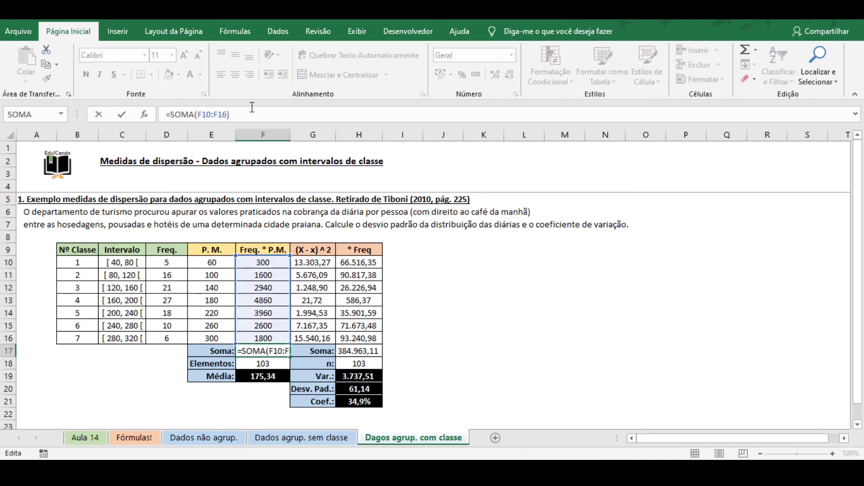
{"action": "key", "text": "Return"}
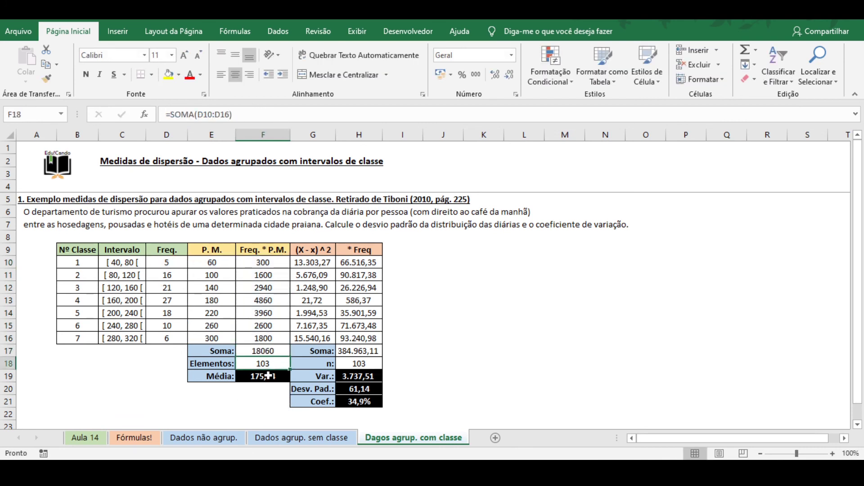
{"action": "left_click", "coordinate": [269, 376]}
{"action": "left_click", "coordinate": [275, 389]}
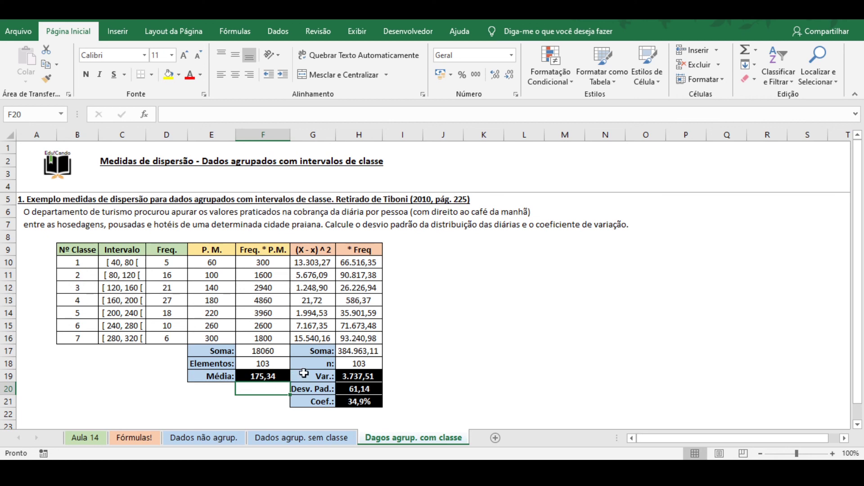
{"action": "left_click", "coordinate": [254, 372]}
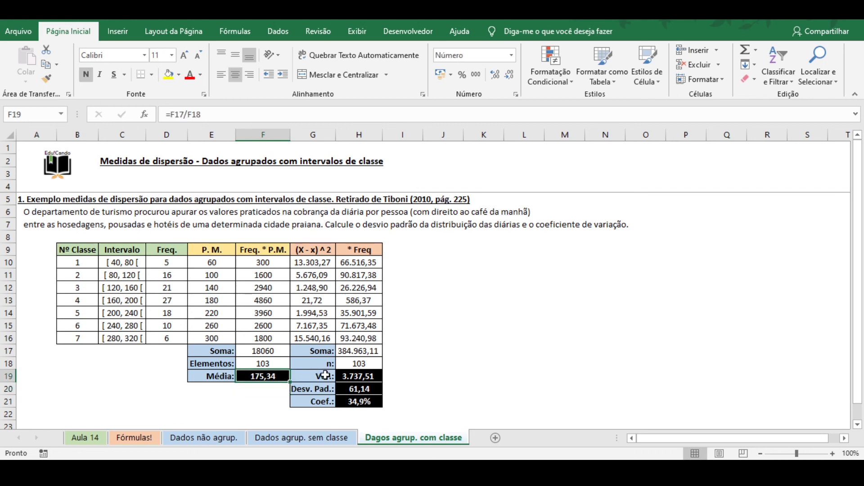
- Consult the variance formulas on the Fórmulas! sheet, and inspect the matching squared deviation formulas in G10:G16 of Dagos agrup. com classe
{"action": "left_click", "coordinate": [131, 438]}
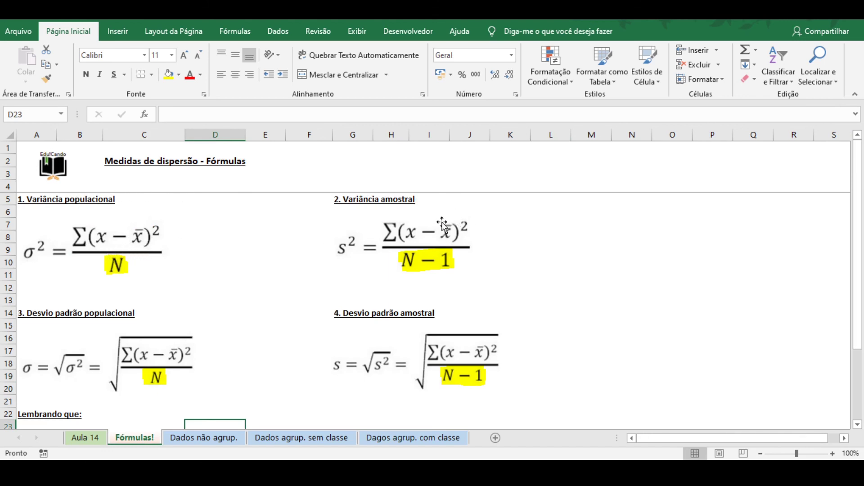
{"action": "left_click", "coordinate": [413, 438]}
{"action": "double_click", "coordinate": [321, 263]}
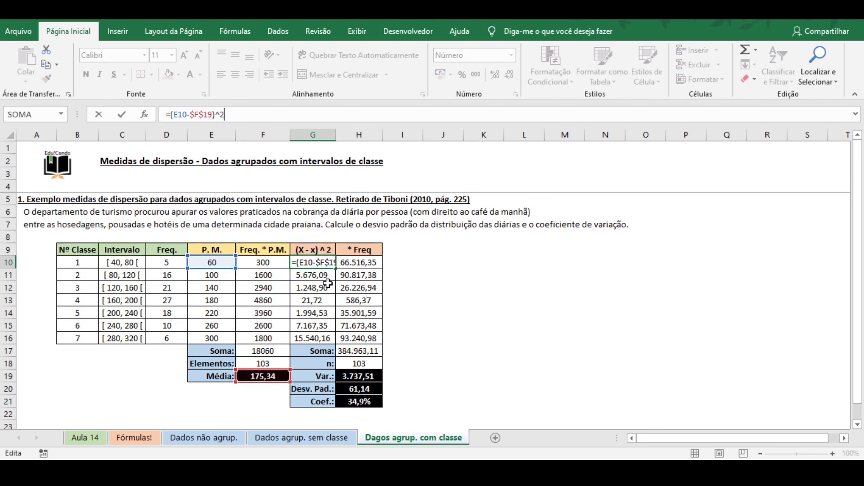
{"action": "key", "text": "Return"}
{"action": "key", "text": "F2"}
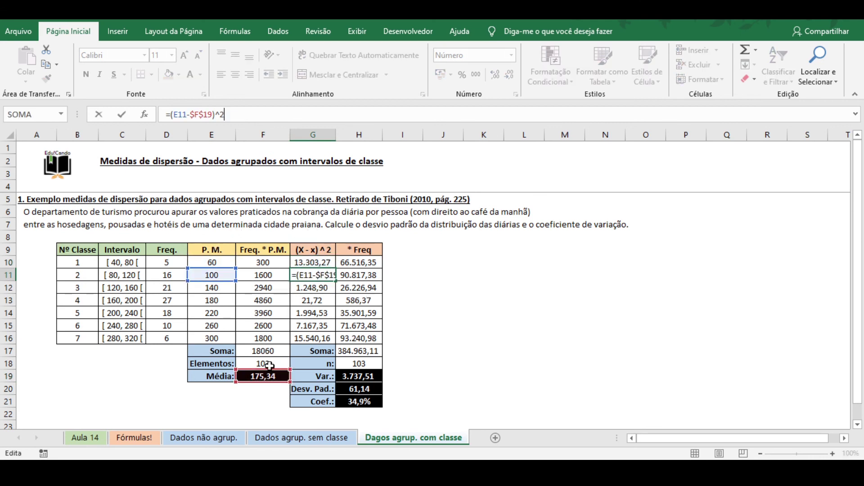
{"action": "key", "text": "Return"}
{"action": "key", "text": "Down"}
{"action": "key", "text": "Down"}
{"action": "key", "text": "Down"}
{"action": "key", "text": "Down"}
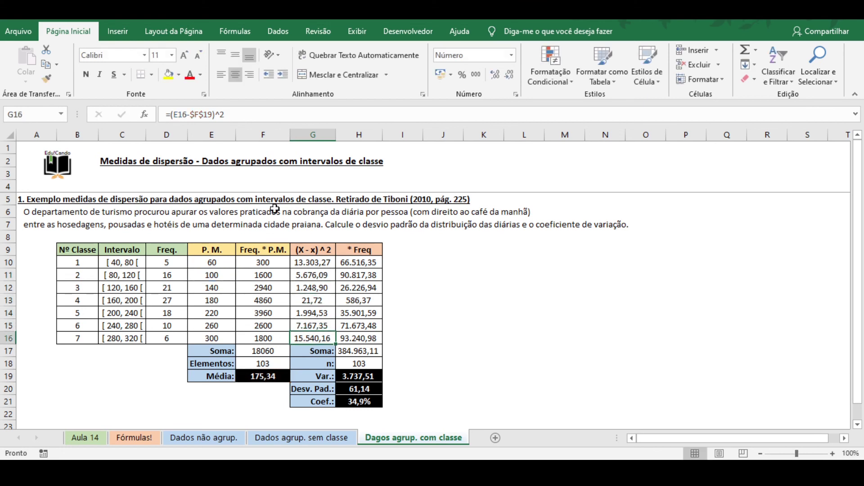
- Inspect the * Freq formulas in H10 and H11, tracing the squared deviation and frequency they multiply
{"action": "left_click", "coordinate": [370, 266]}
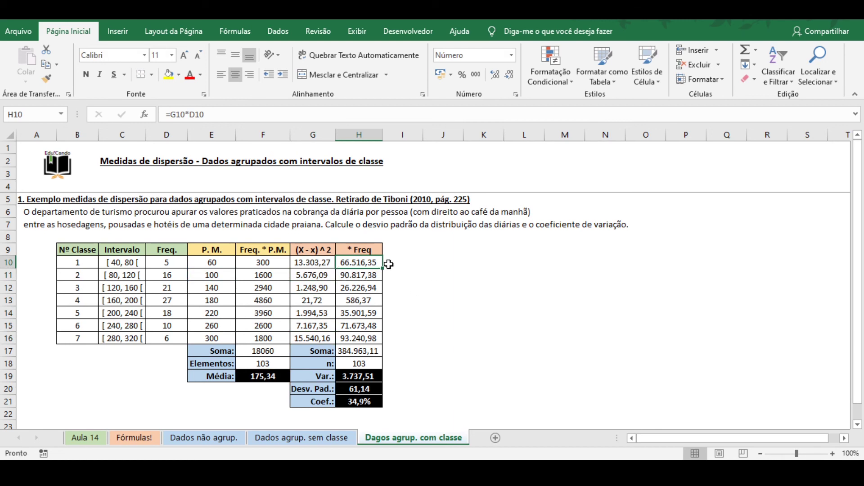
{"action": "double_click", "coordinate": [358, 263]}
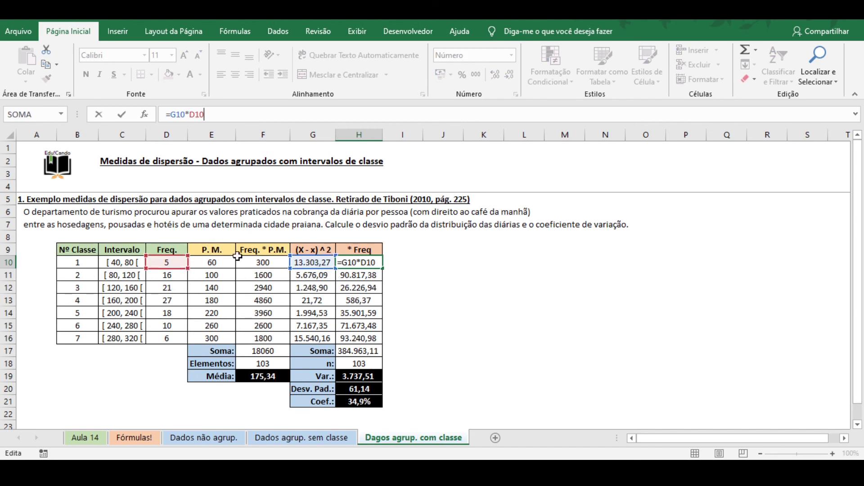
{"action": "key", "text": "Return"}
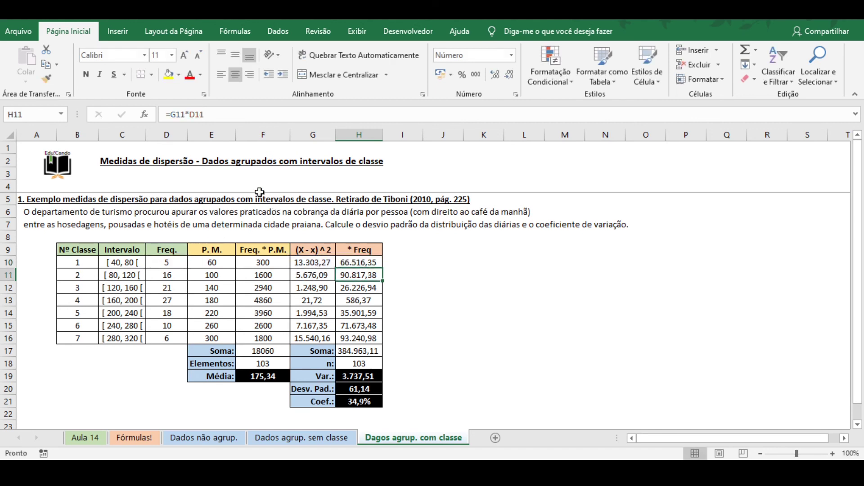
{"action": "left_click", "coordinate": [212, 115]}
- Inspect the Soma, n and Var. formulas in H17:H19 that produce the population variance
{"action": "left_click", "coordinate": [378, 351]}
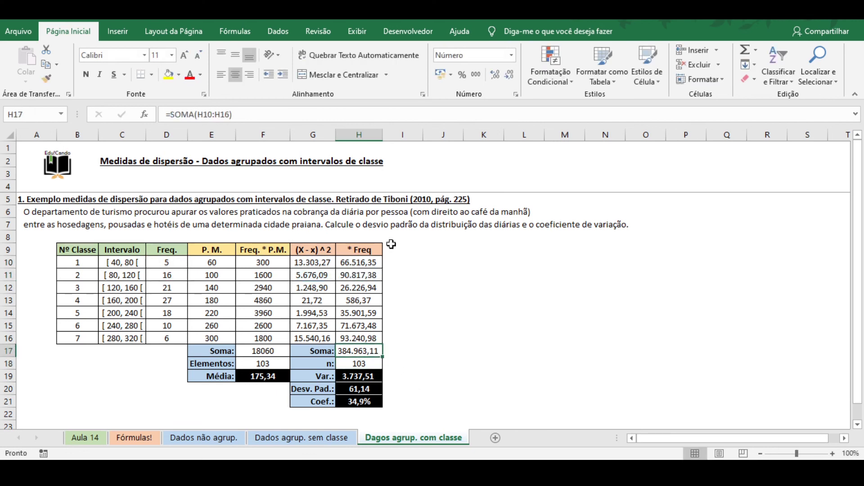
{"action": "left_click", "coordinate": [300, 115]}
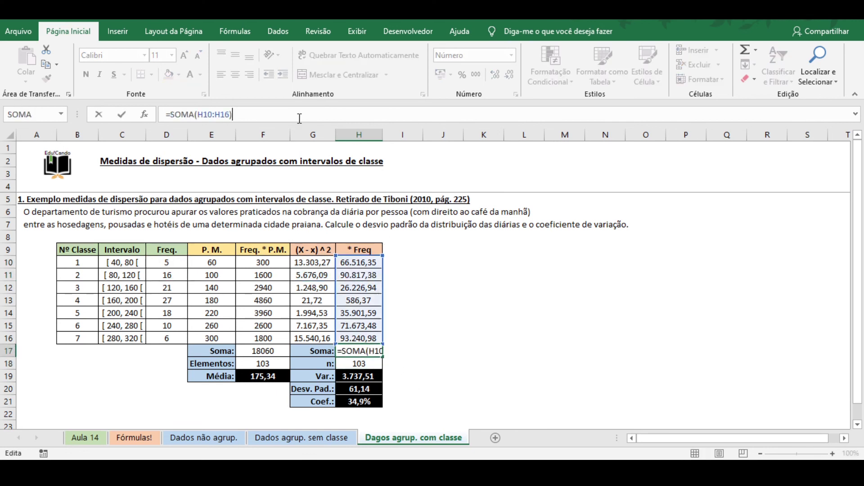
{"action": "key", "text": "Return"}
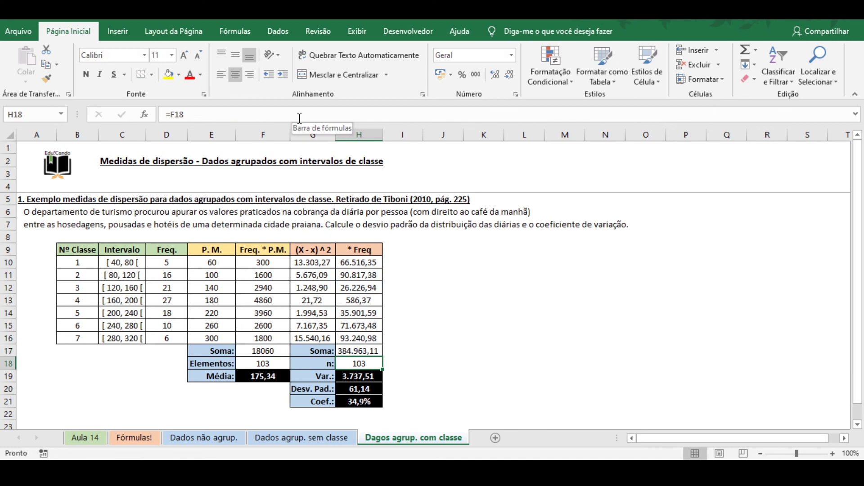
{"action": "left_click", "coordinate": [376, 351]}
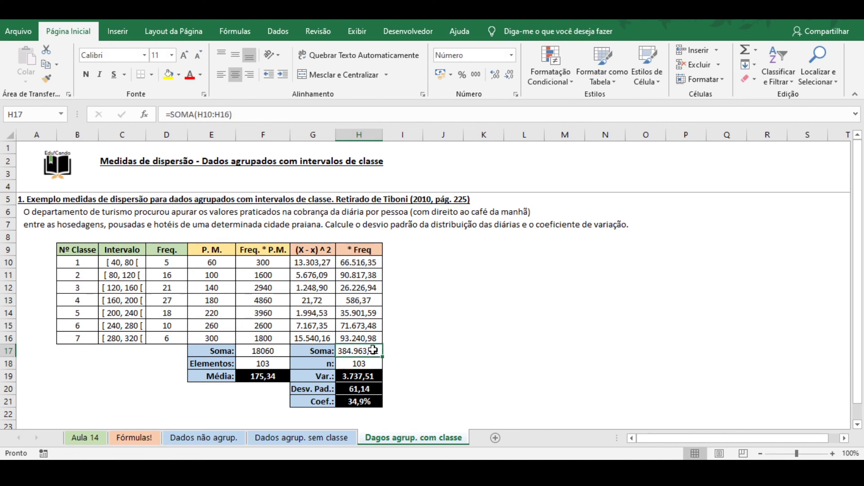
{"action": "left_click", "coordinate": [361, 361]}
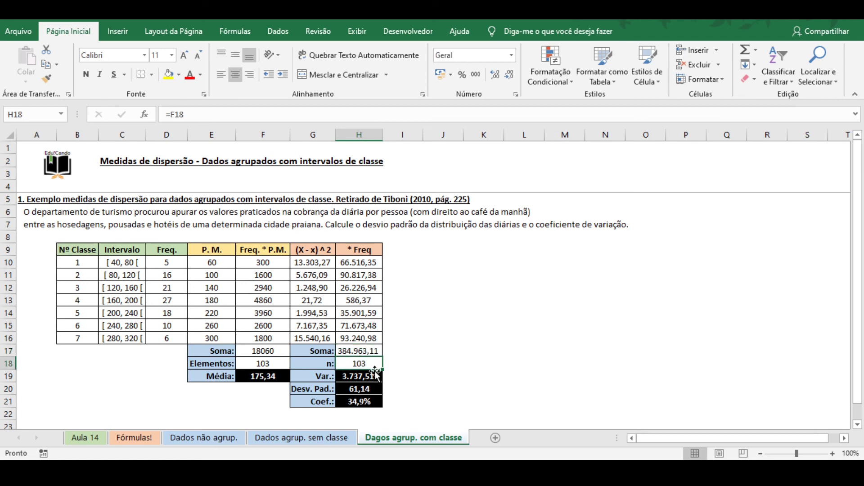
{"action": "left_click", "coordinate": [382, 375]}
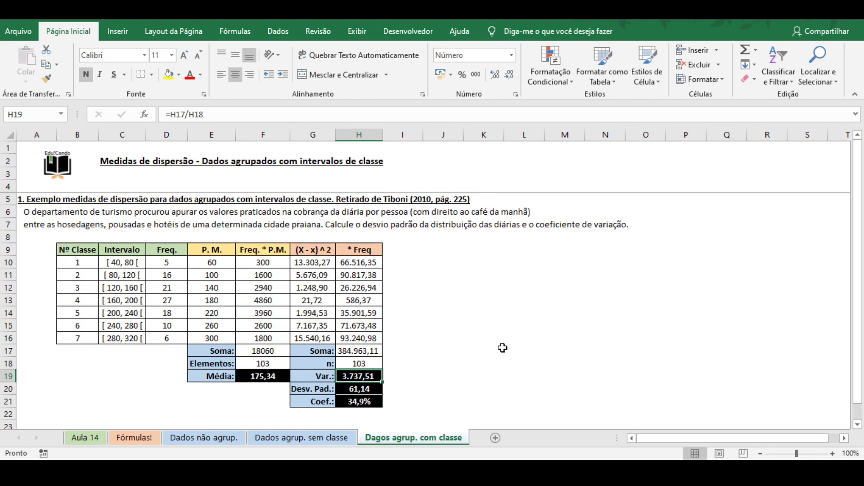
- Inspect the Desv. Pad. formula in H20, tracing its square root reference to the variance in H19
{"action": "key", "text": "Down"}
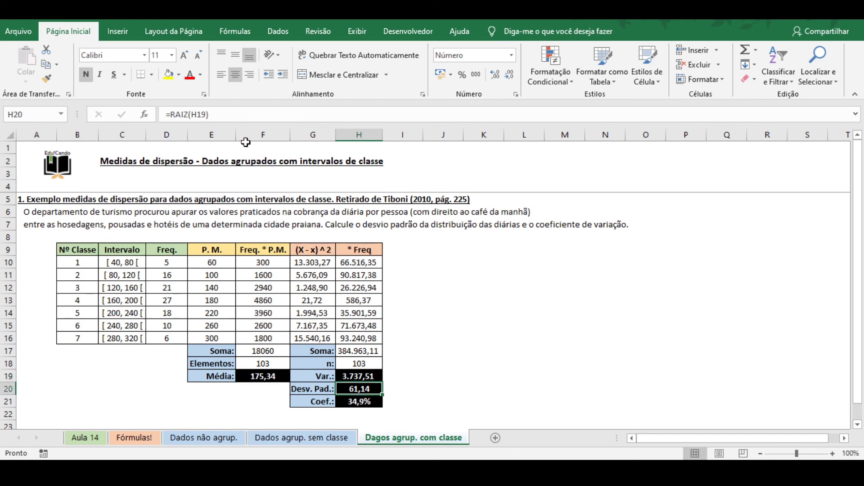
{"action": "left_click", "coordinate": [220, 116]}
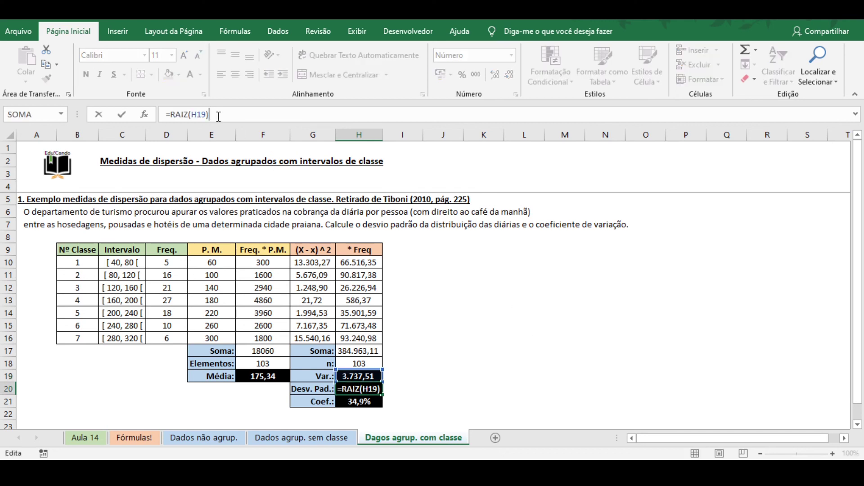
{"action": "key", "text": "ctrl+Return"}
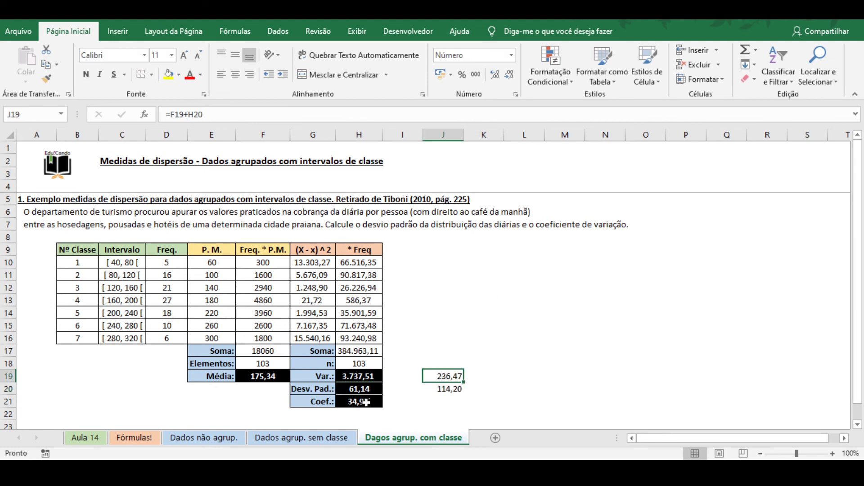
- Inspect the Coef. formula in H21, tracing its references to the standard deviation in H20 and the mean in F19
{"action": "left_click", "coordinate": [364, 400]}
{"action": "left_click", "coordinate": [321, 112]}
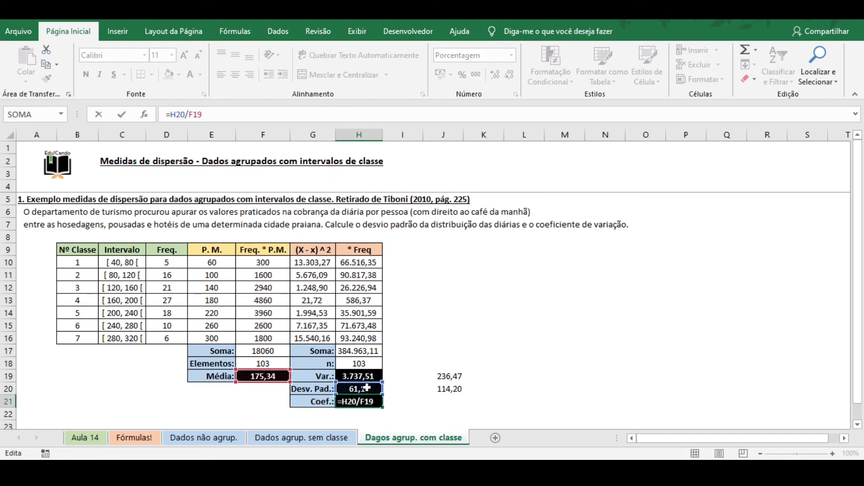
{"action": "key", "text": "Return"}
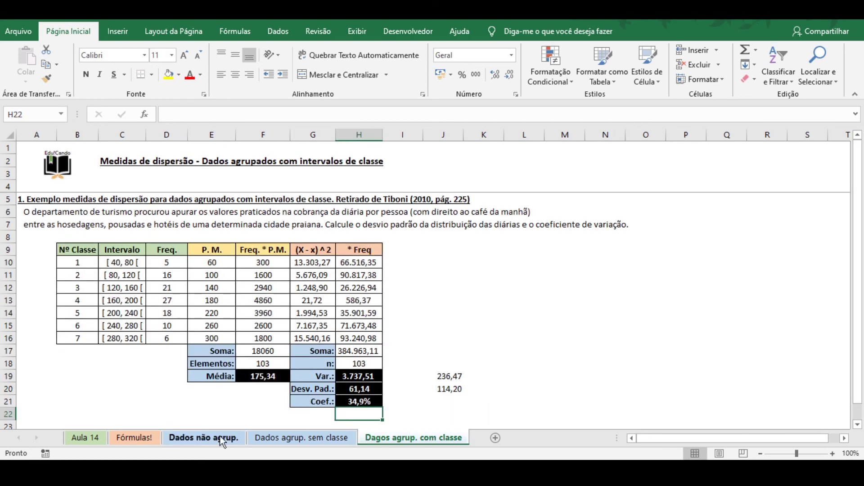
- Check the coefficient of variation on the Dados não agrup. sheet against the one on Dagos agrup. com classe
{"action": "left_click", "coordinate": [195, 442]}
{"action": "scroll", "coordinate": [239, 367], "scroll_direction": "up", "scroll_amount": 5}
{"action": "scroll", "coordinate": [239, 367], "scroll_direction": "down", "scroll_amount": 7}
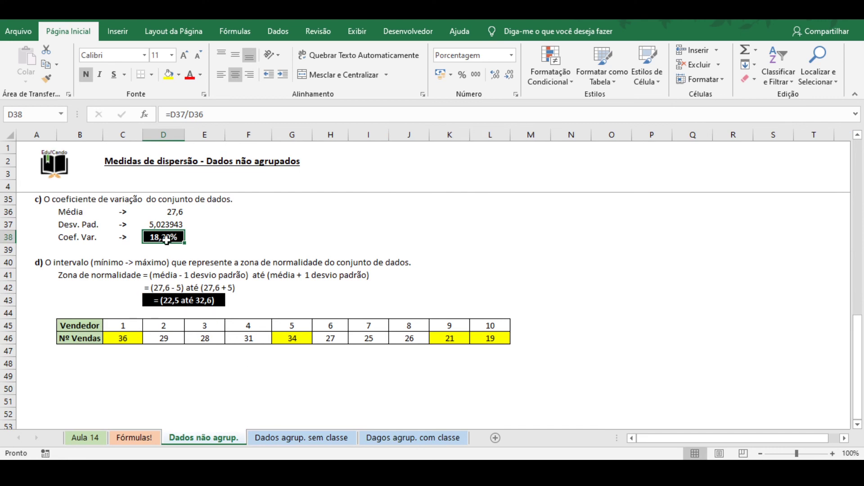
{"action": "left_click", "coordinate": [378, 439]}
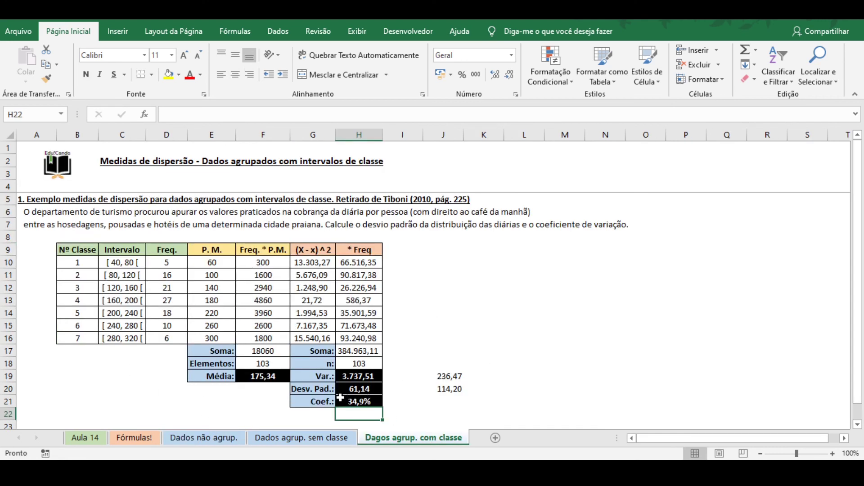
- Compare the coefficient of variation on Dados agrup. sem classe with Dagos agrup. com classe, and return to the Aula 14 sheet
{"action": "left_click", "coordinate": [325, 439]}
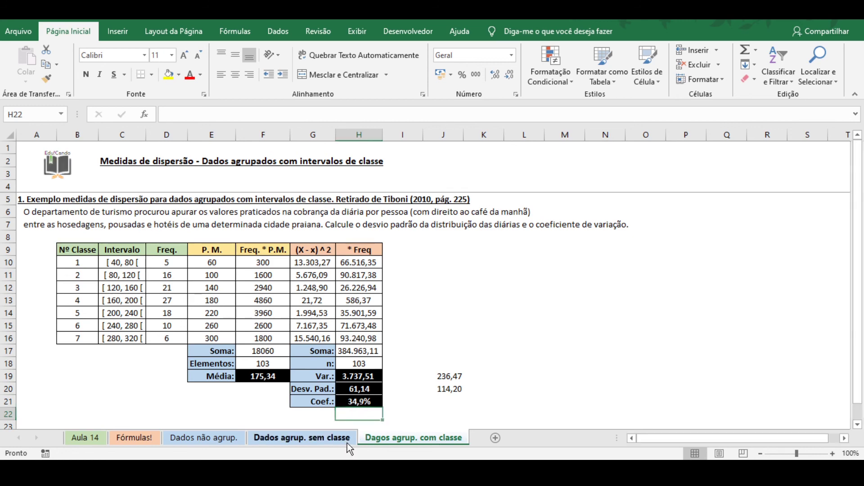
{"action": "scroll", "coordinate": [154, 236], "scroll_direction": "down", "scroll_amount": 10}
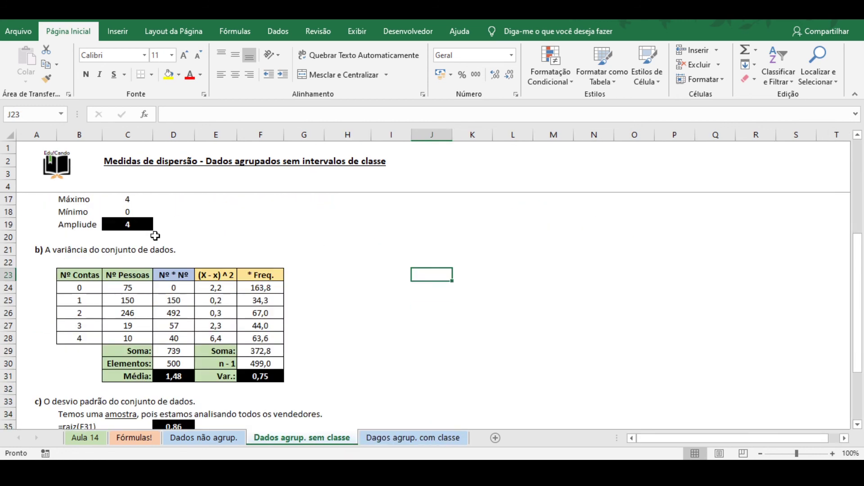
{"action": "scroll", "coordinate": [185, 252], "scroll_direction": "up", "scroll_amount": 1}
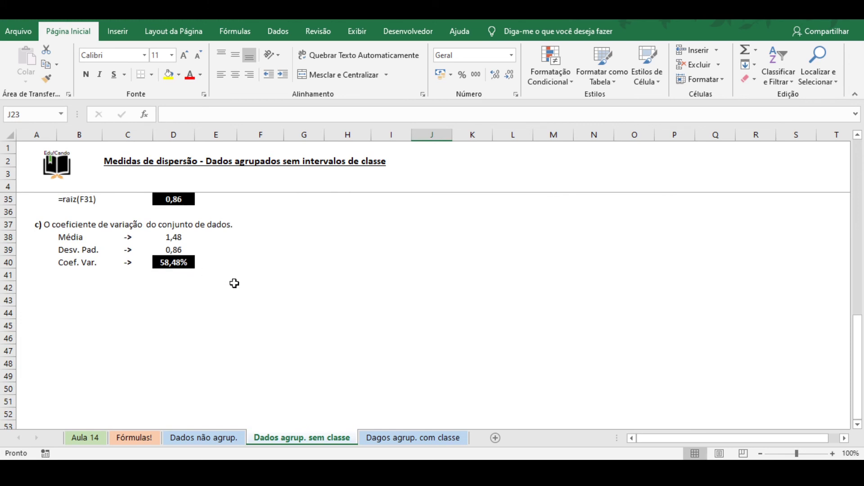
{"action": "left_click", "coordinate": [427, 437]}
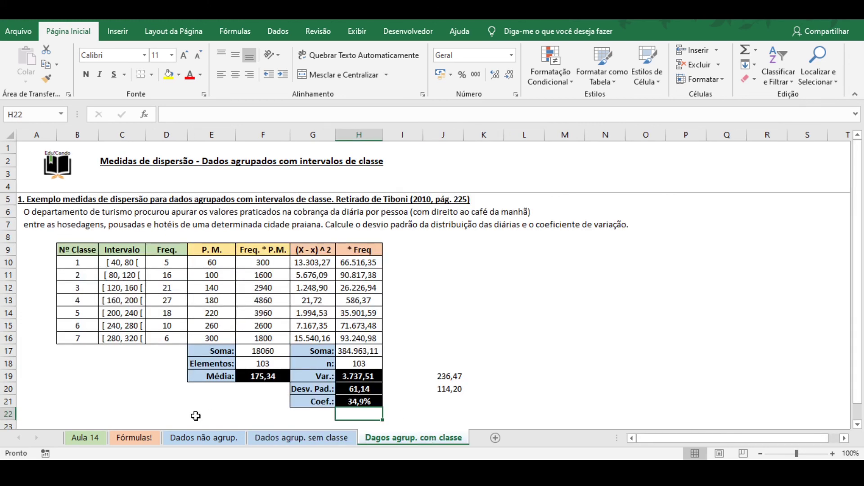
{"action": "left_click", "coordinate": [103, 441]}
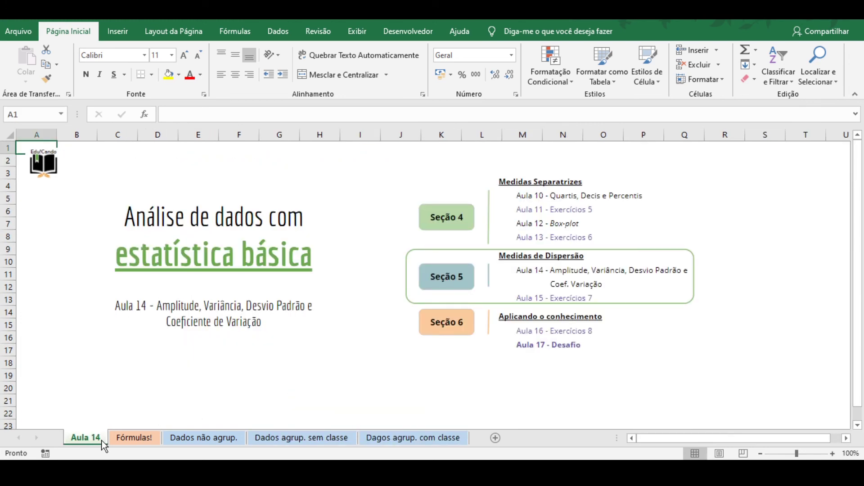